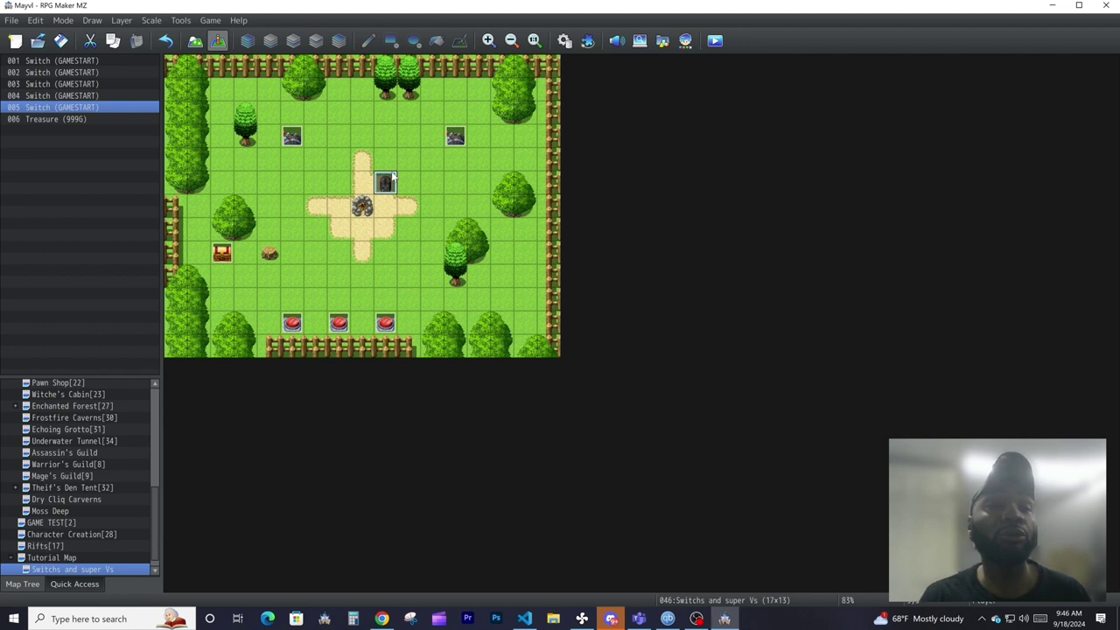
Step: Move the dark figure beside the campfire one tile down-right, then select a switch event
left_click_drag(391, 179, 416, 214)
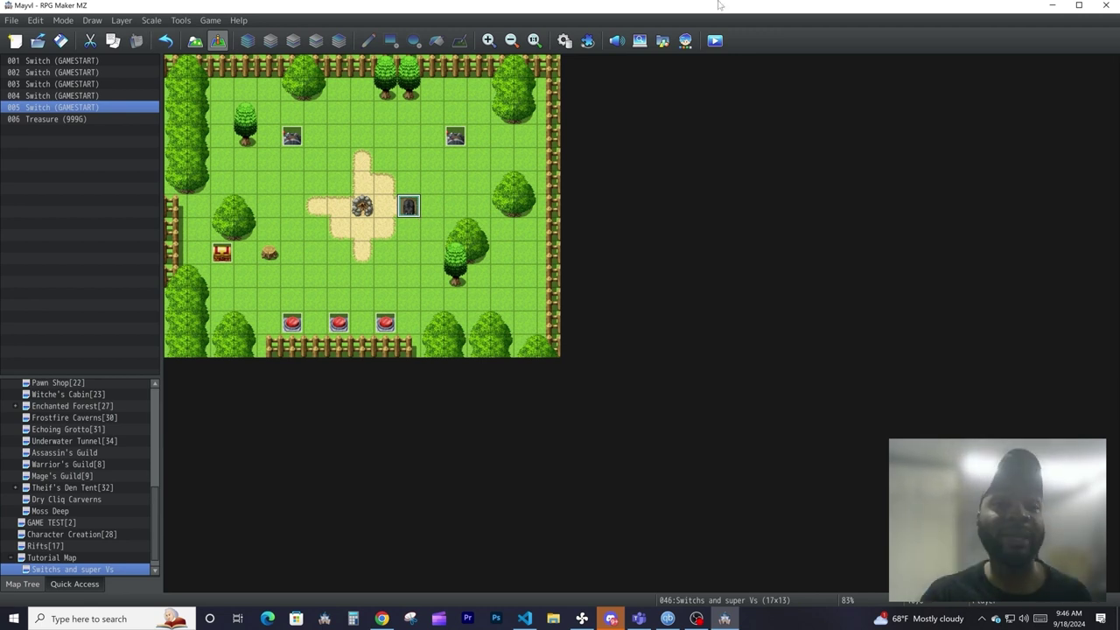
left_click(291, 142)
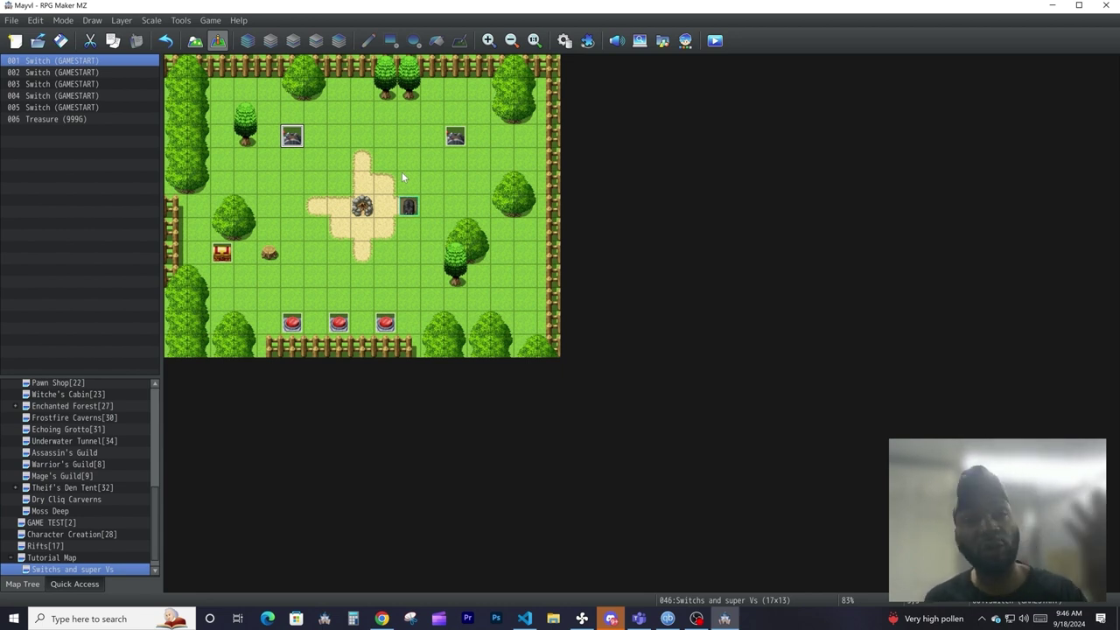
Step: Open event 001 Switch (GAMESTART) and select its GAMESTART = ON command
double_click(293, 137)
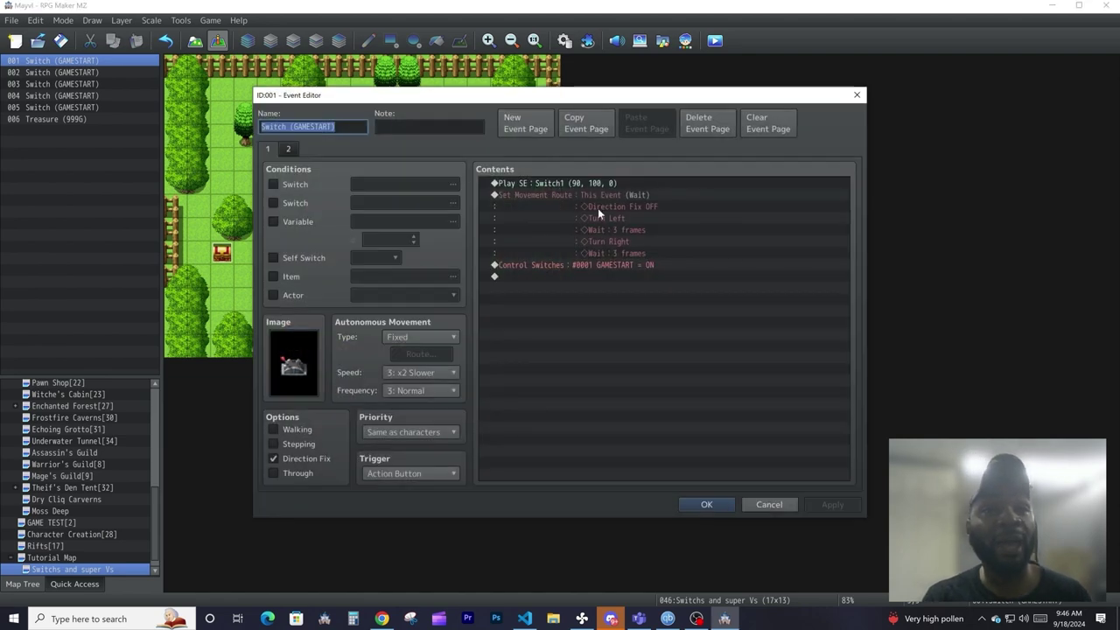
left_click(542, 265)
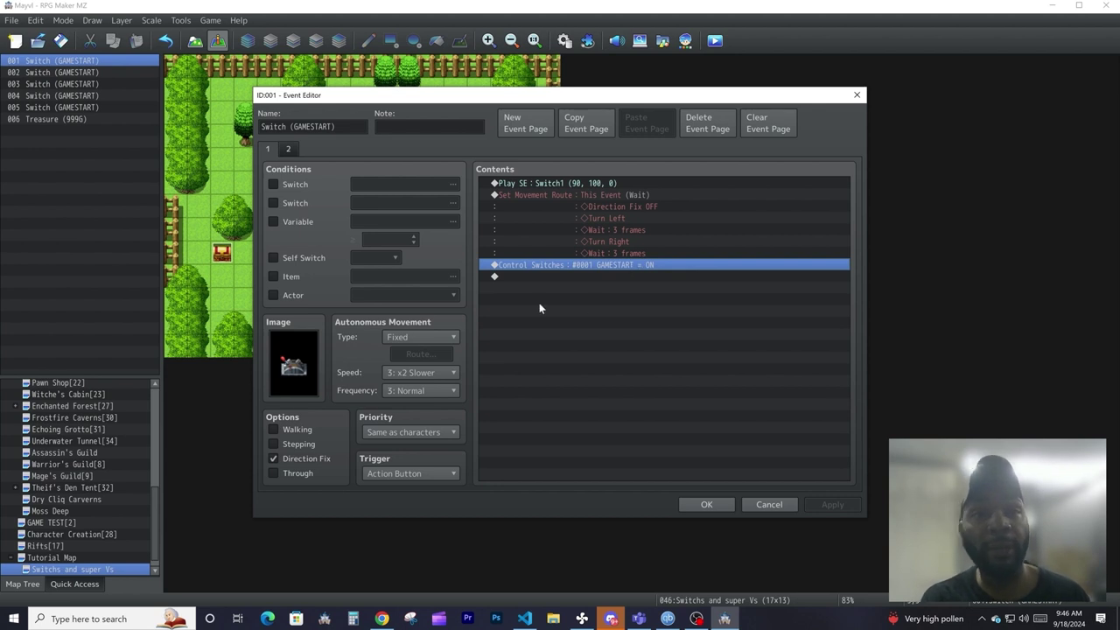
double_click(579, 276)
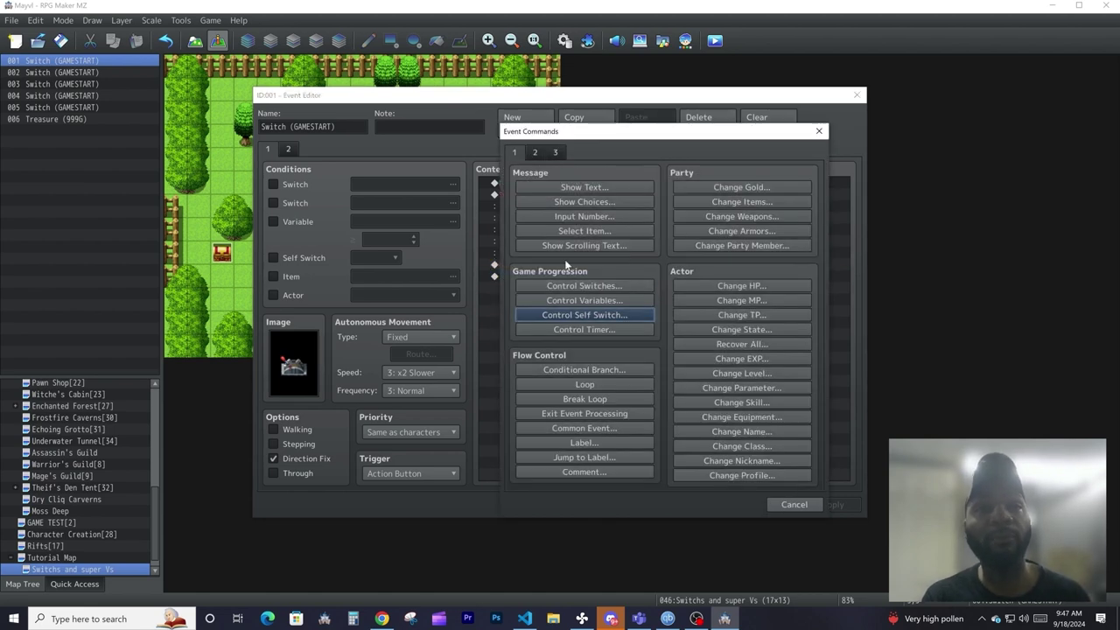
key("Escape")
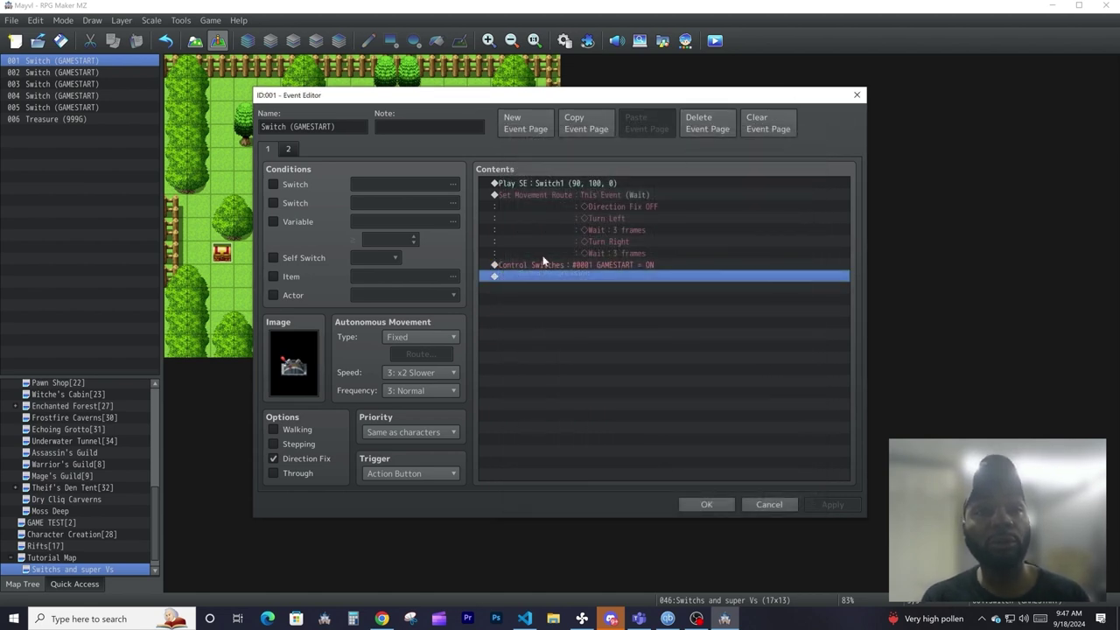
double_click(577, 276)
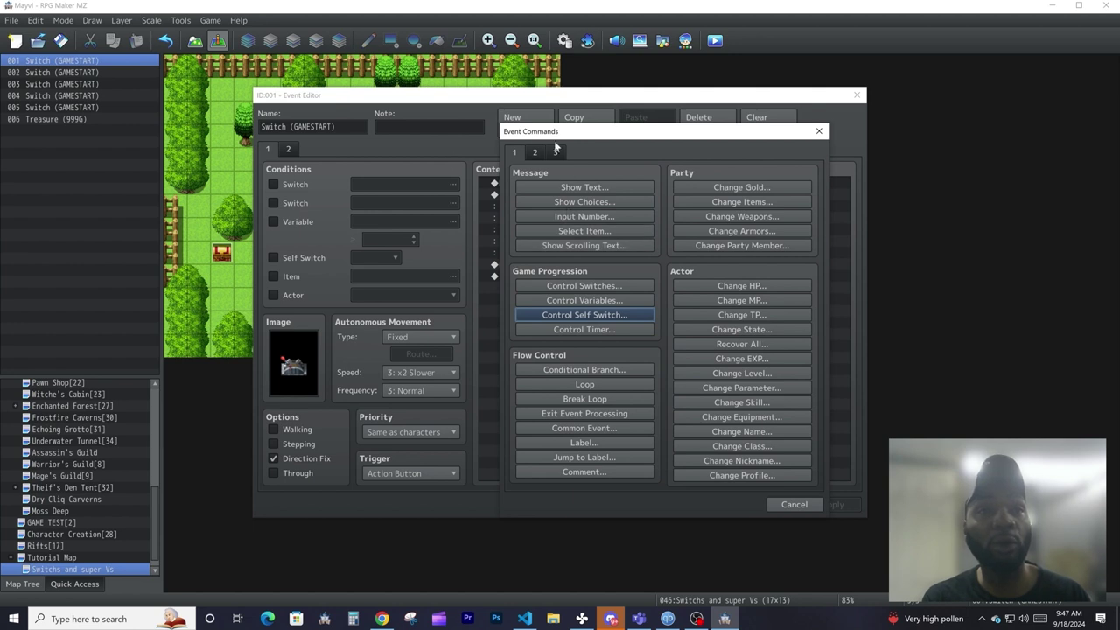
left_click(573, 286)
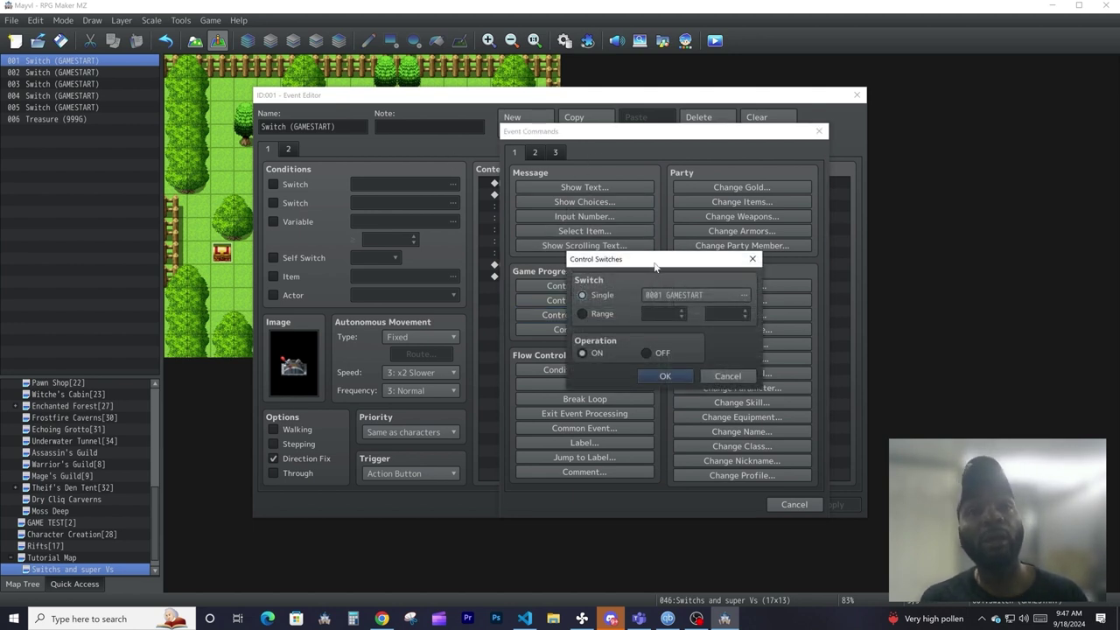
left_click_drag(656, 264, 666, 280)
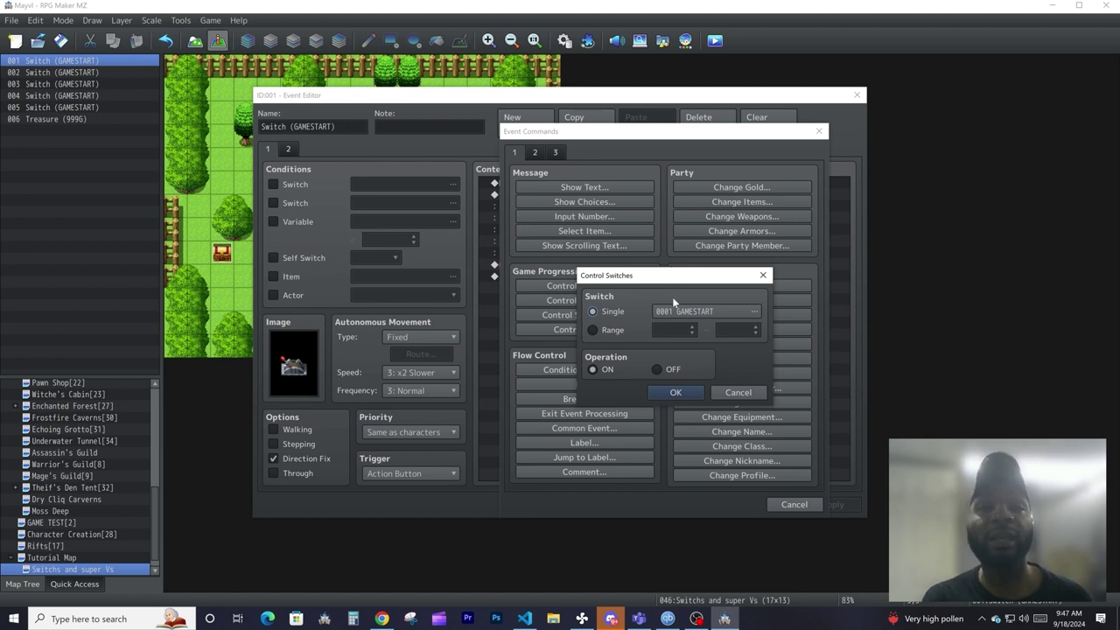
left_click(612, 332)
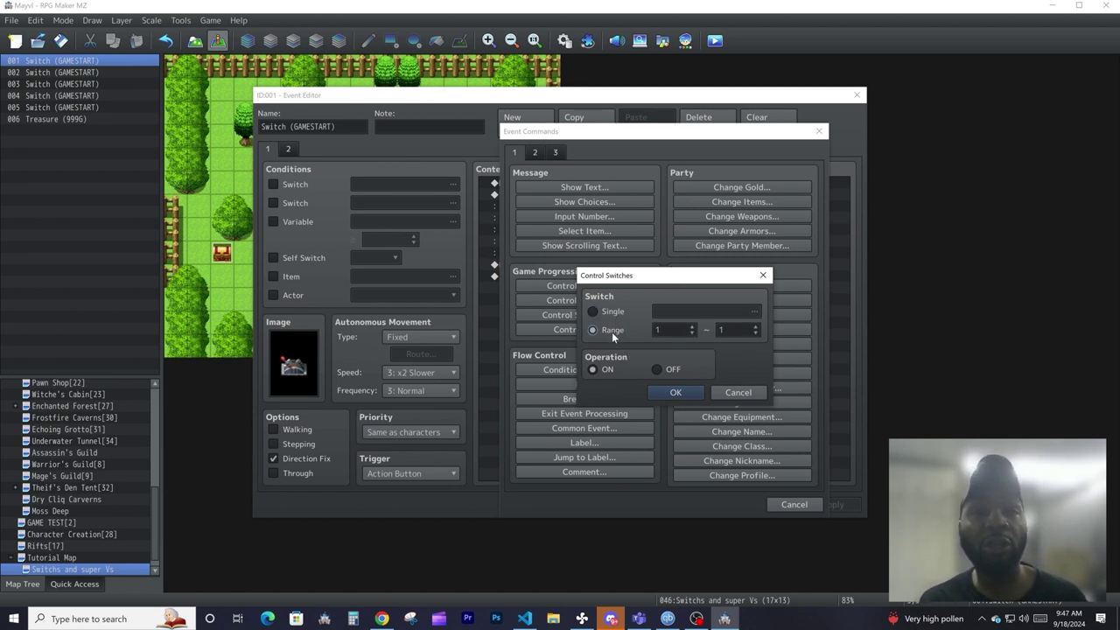
left_click(605, 312)
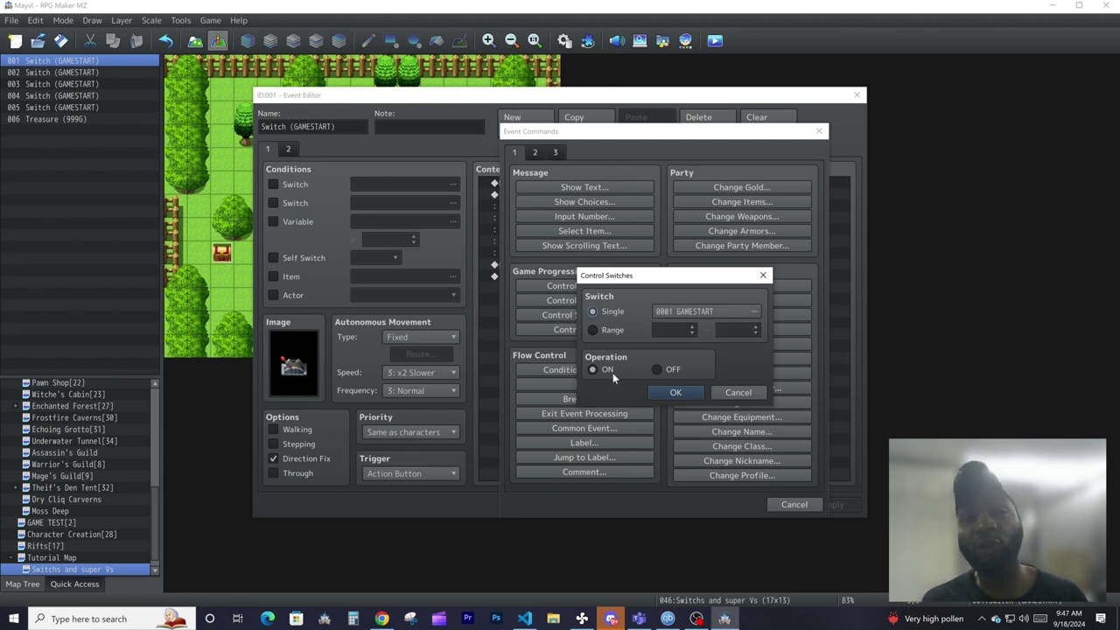
key("Return")
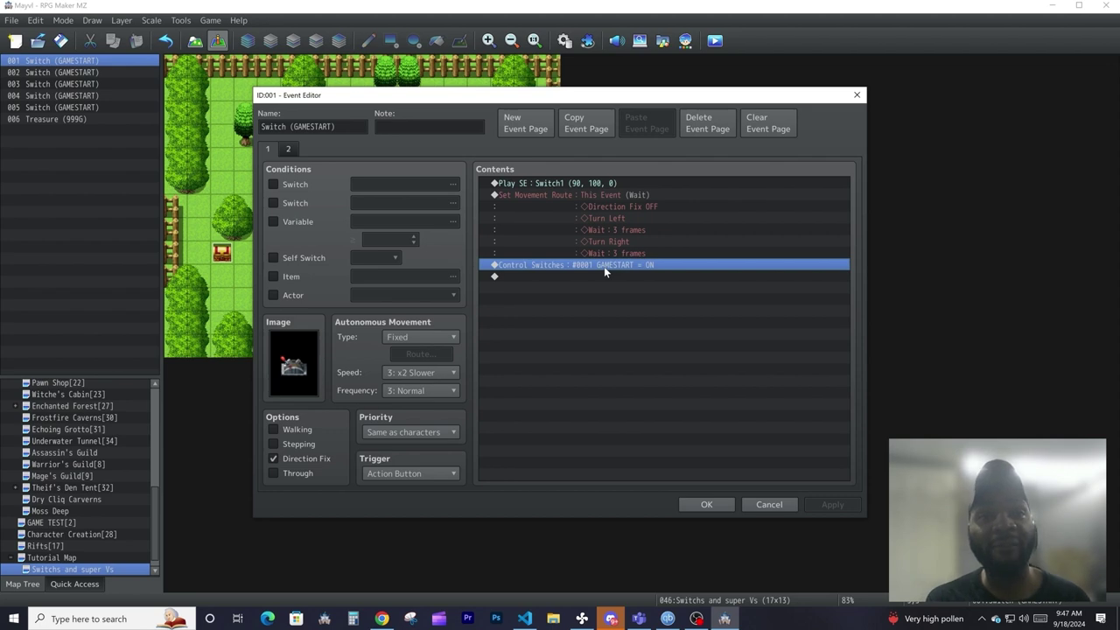
double_click(602, 276)
left_click(634, 289)
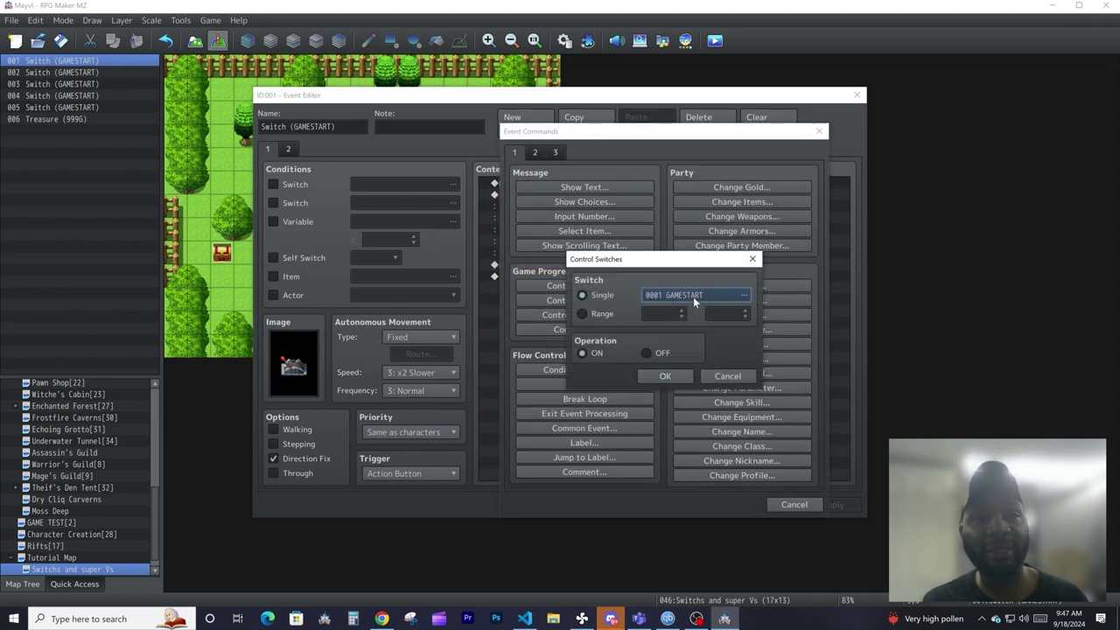
left_click(693, 297)
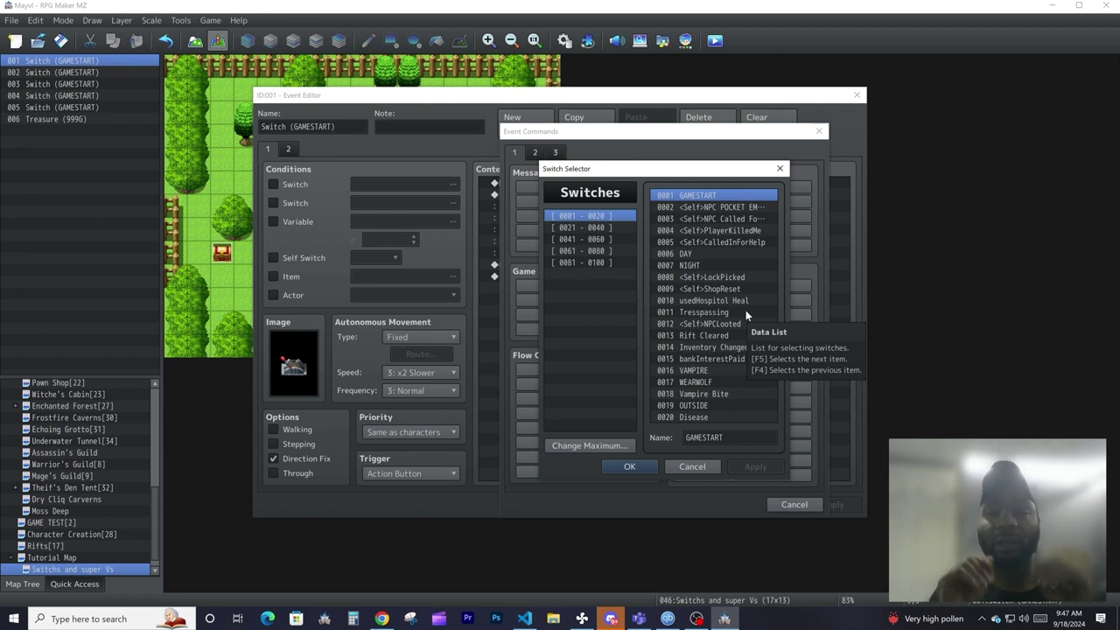
left_click(705, 466)
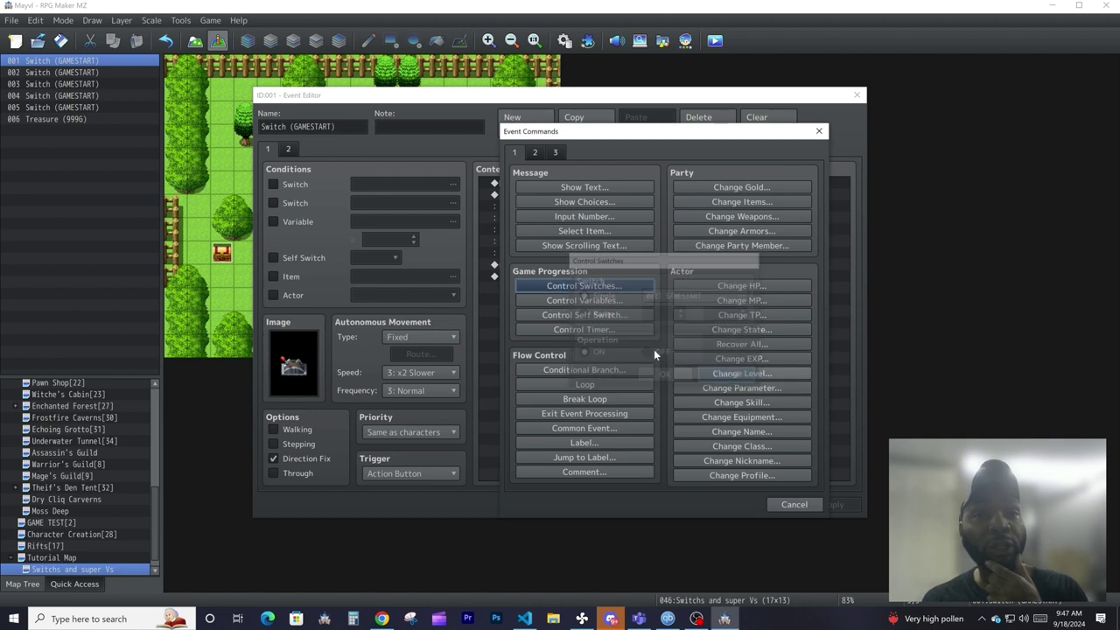
left_click(793, 504)
Step: Compare page 2's GAMESTART OFF command with page 1, ending on page 1
left_click(284, 150)
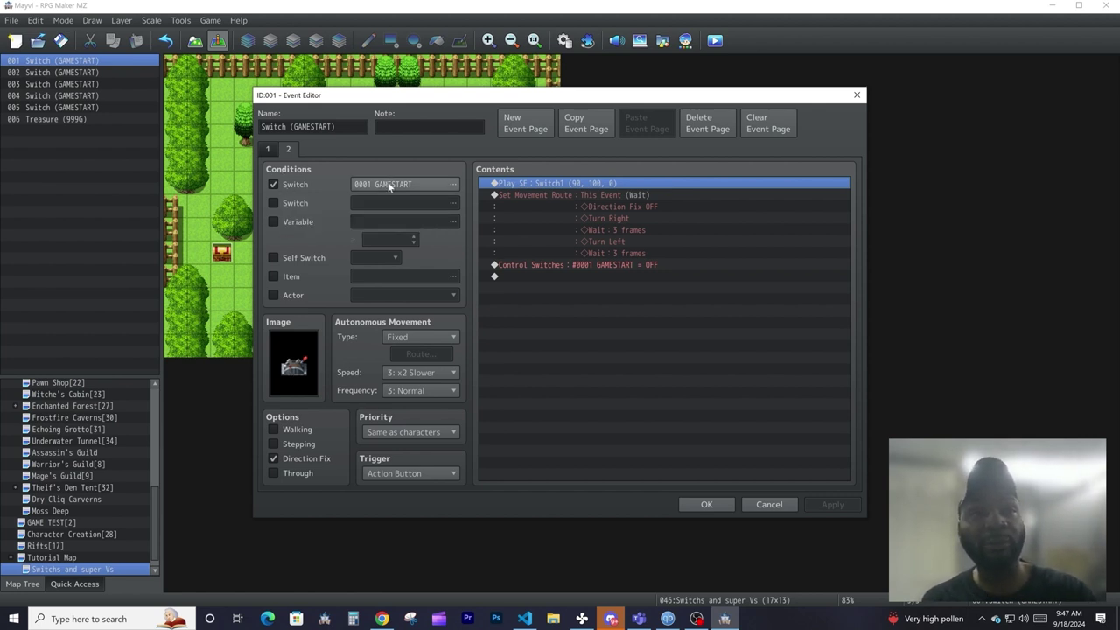
left_click(268, 149)
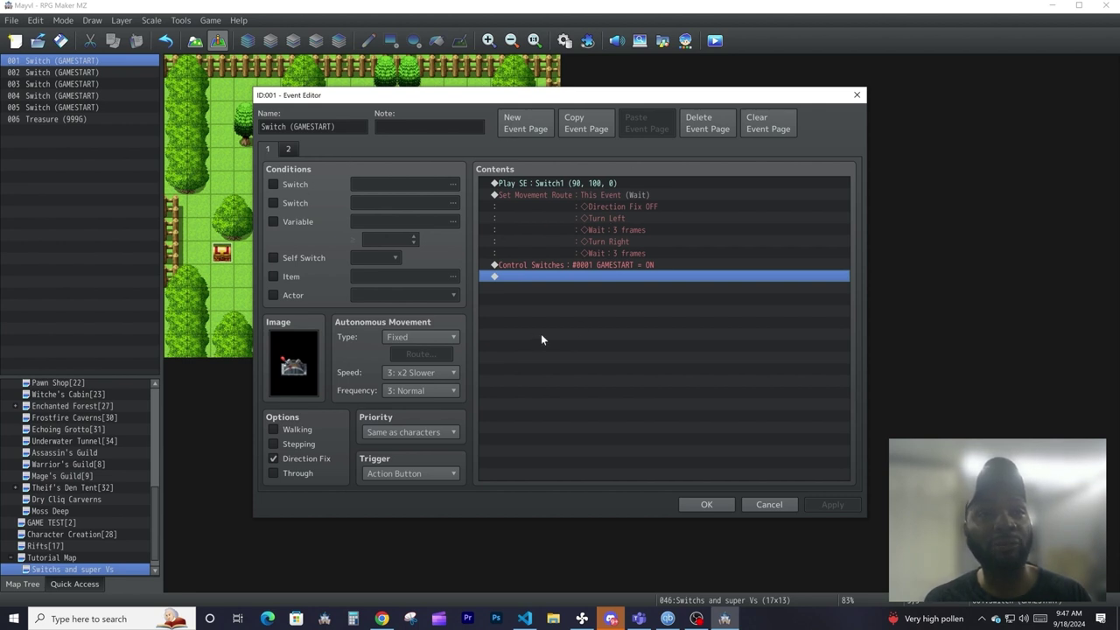
left_click(288, 150)
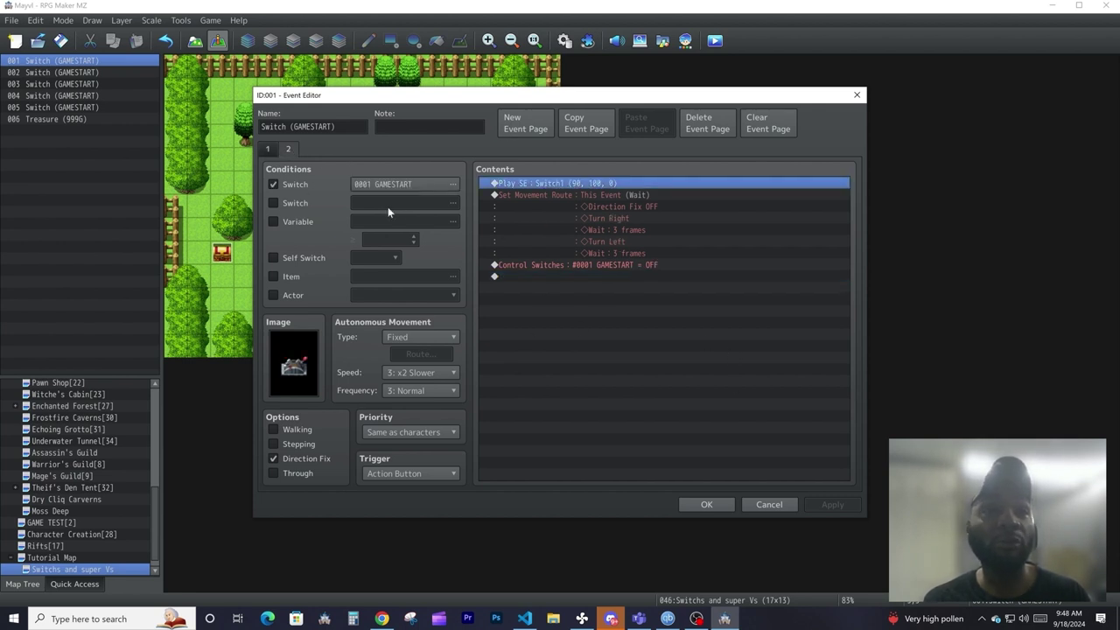
left_click(626, 265)
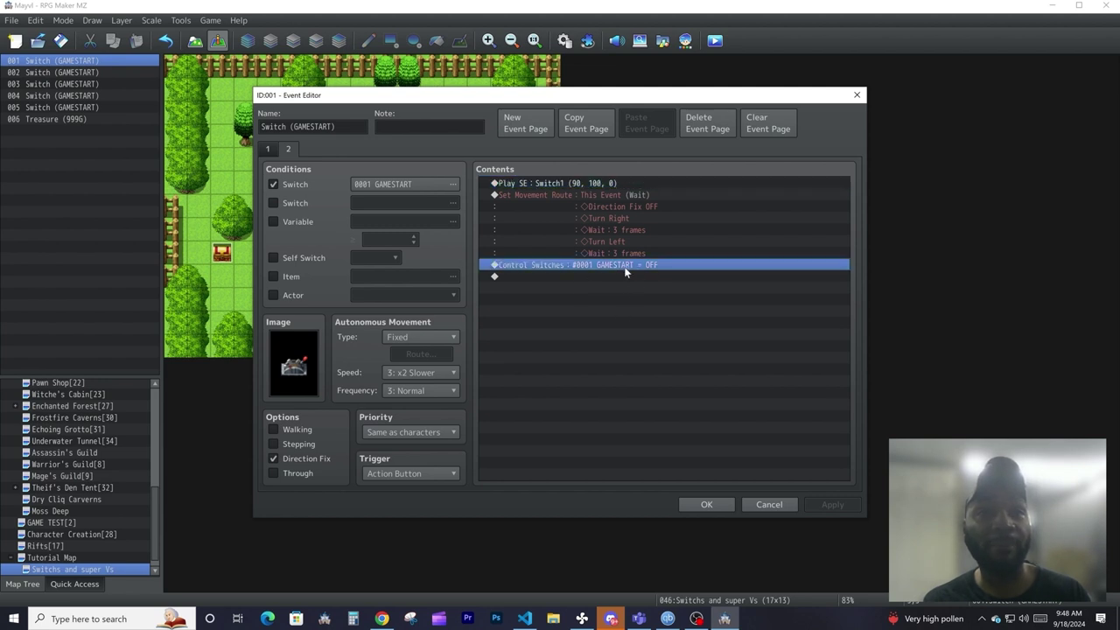
left_click(269, 150)
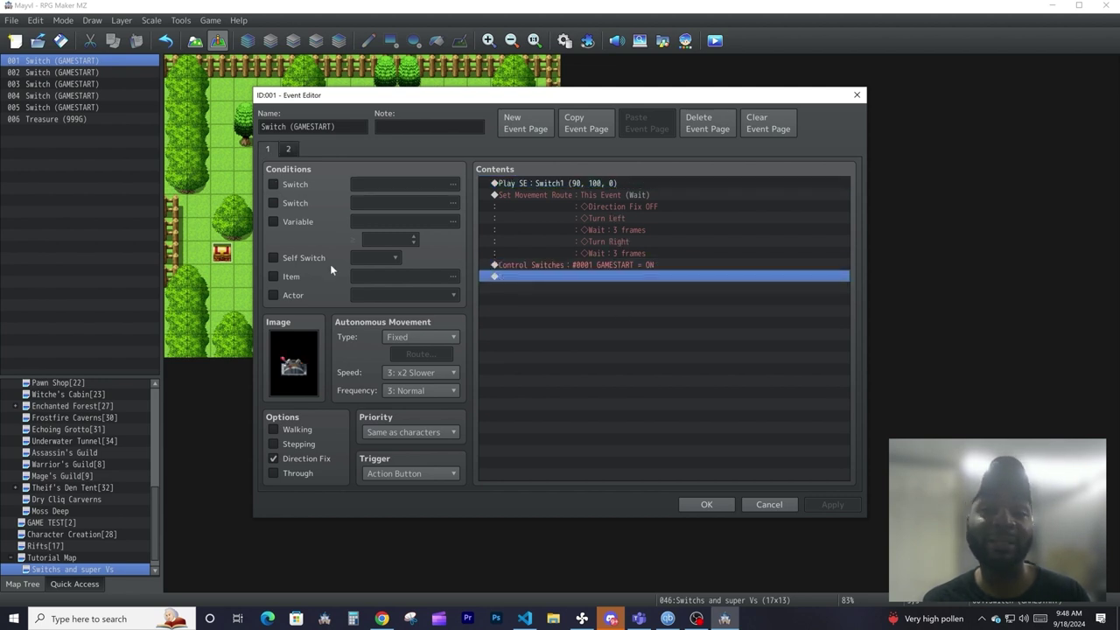
Step: Confirm event 001, save the project, and playtest by walking up to the first switch
left_click(707, 503)
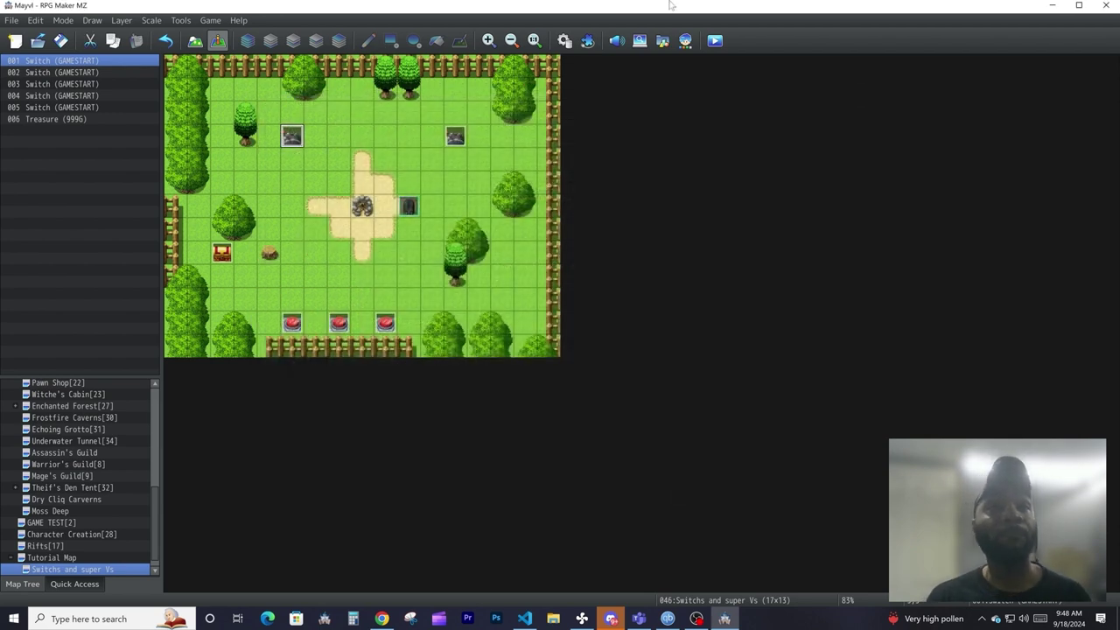
left_click(715, 40)
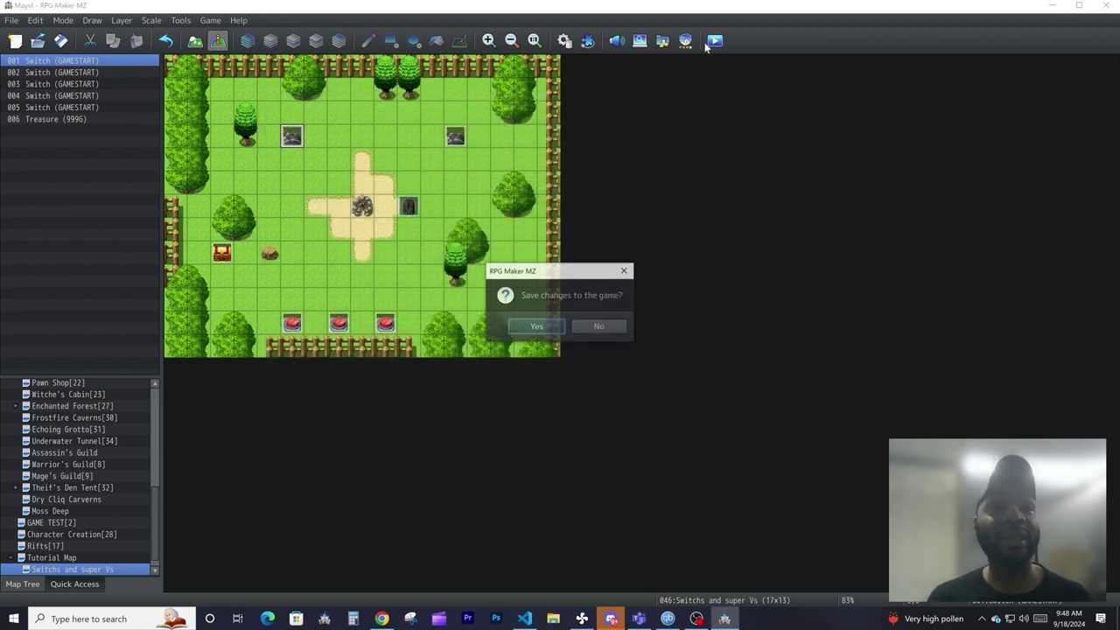
left_click(535, 326)
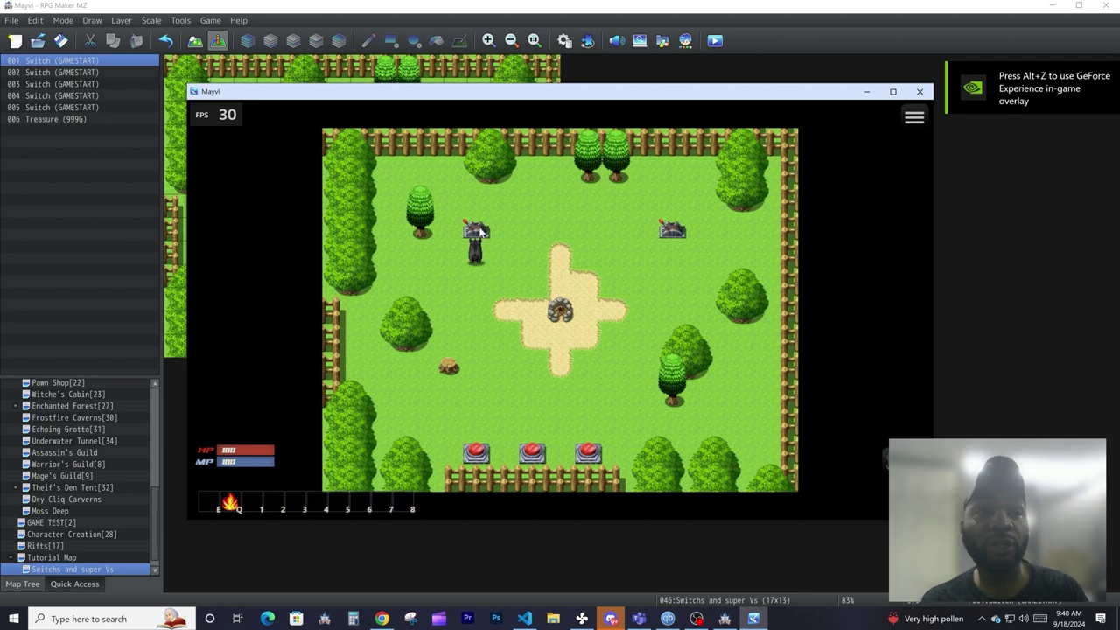
left_click(477, 245)
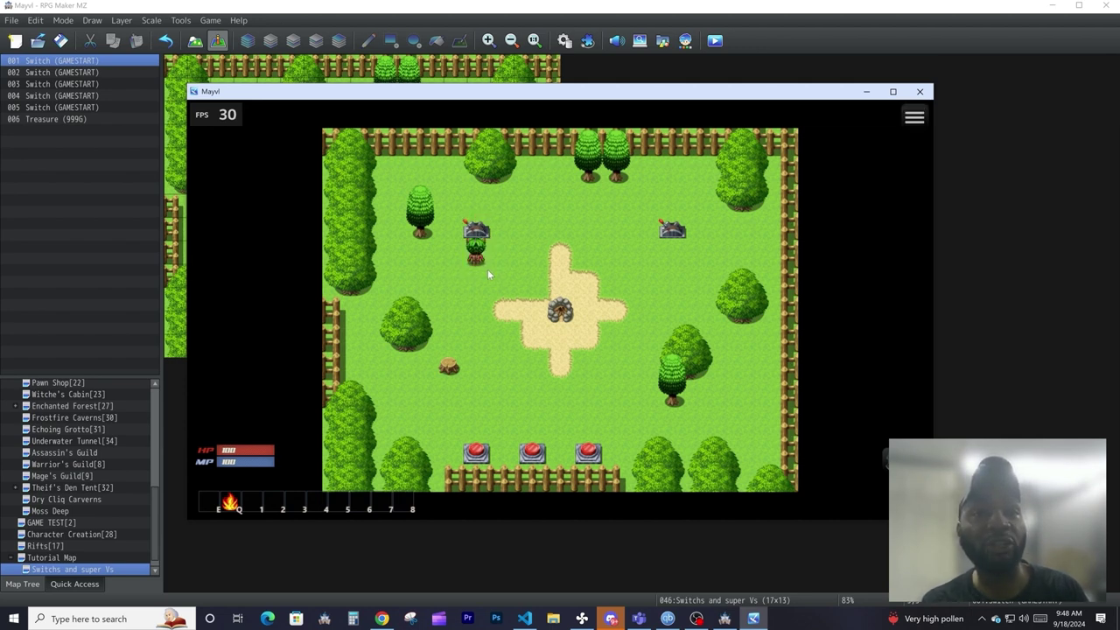
left_click(474, 253)
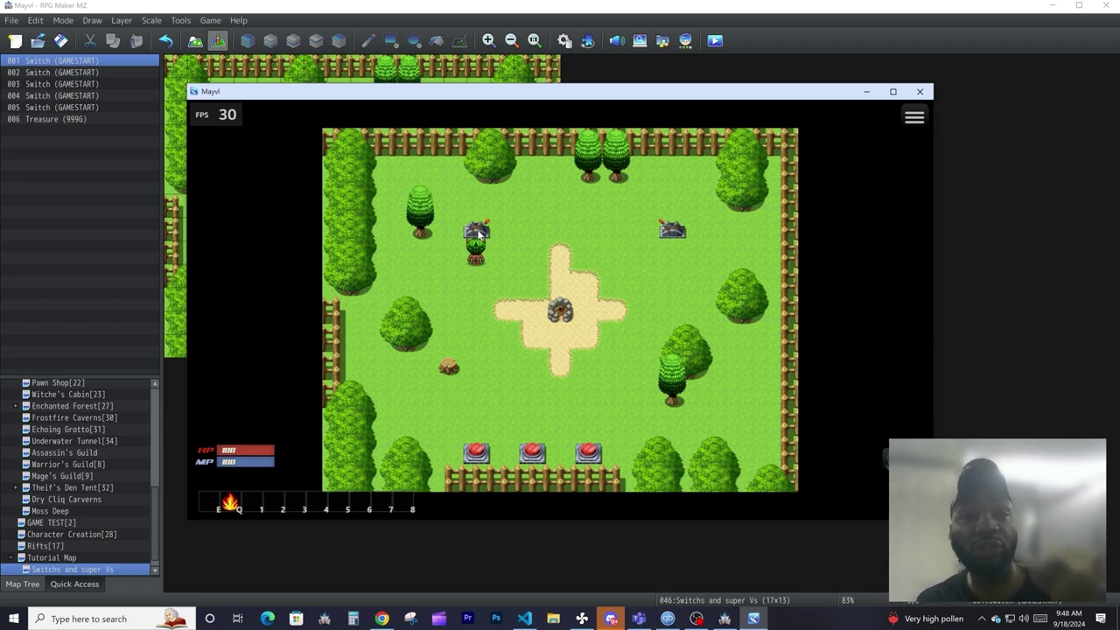
key("alt+F4")
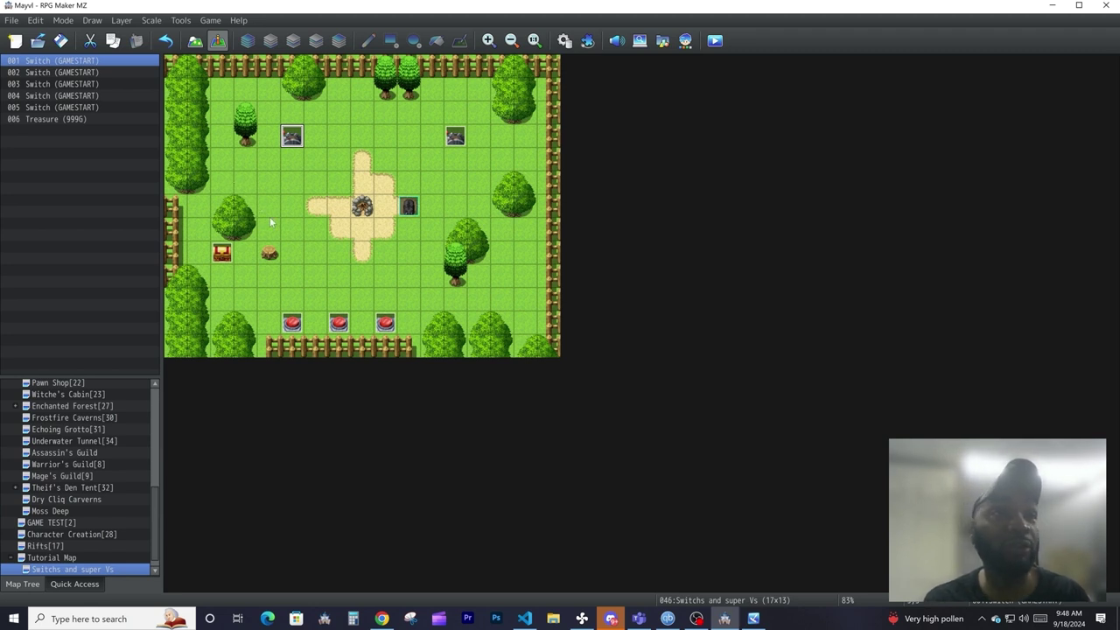
Step: Create a quick Treasure event holding the weapon Sword on a tile near the left edge
right_click(219, 159)
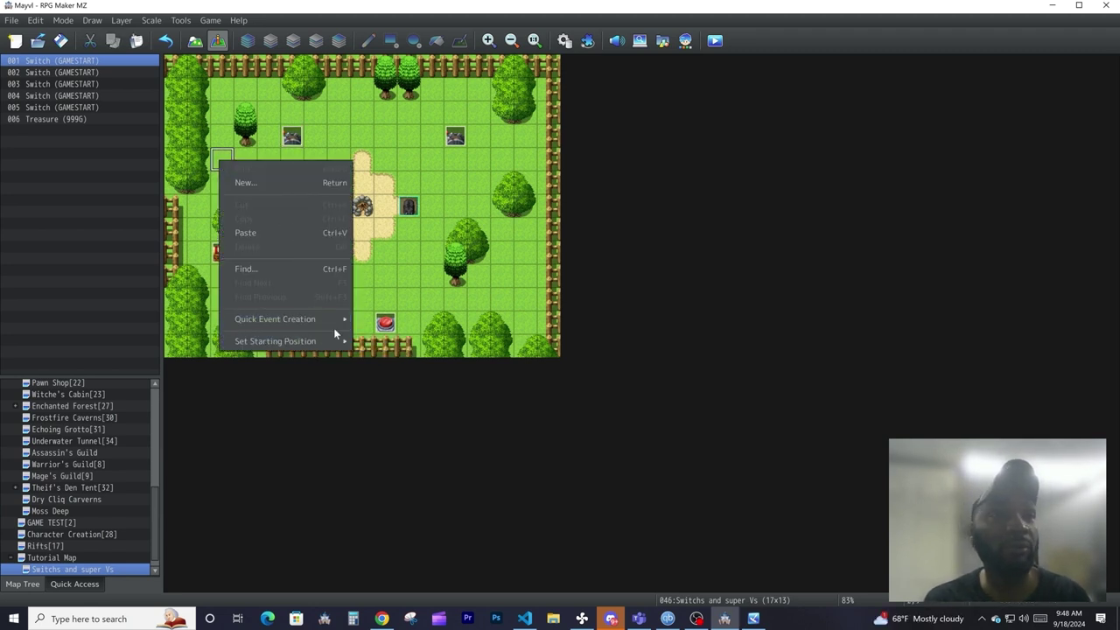
mouse_move(339, 320)
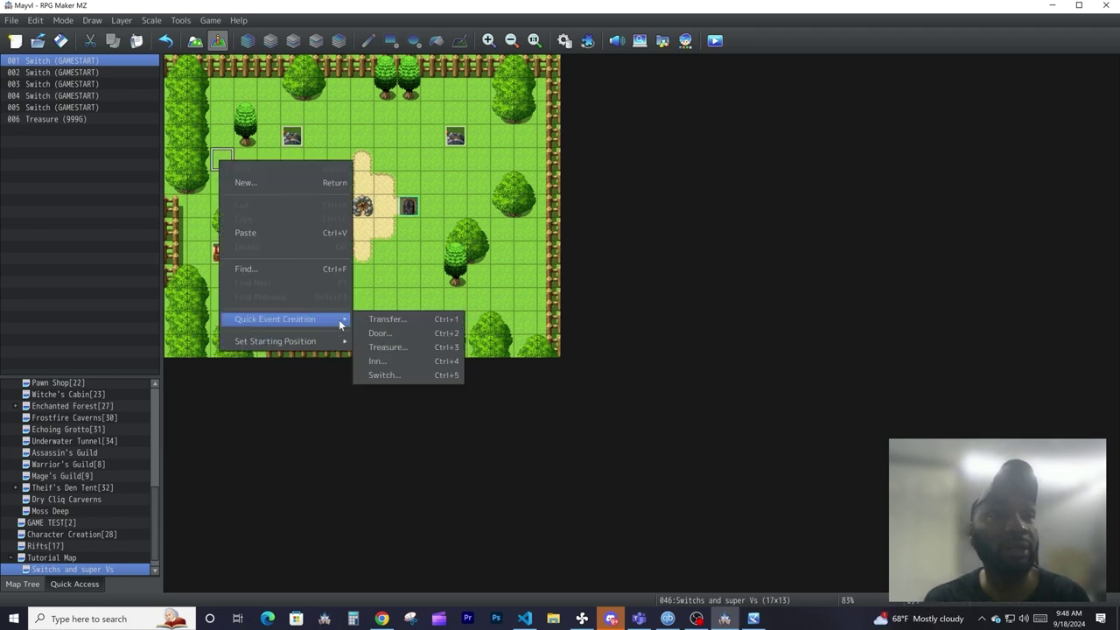
left_click(383, 347)
left_click(535, 314)
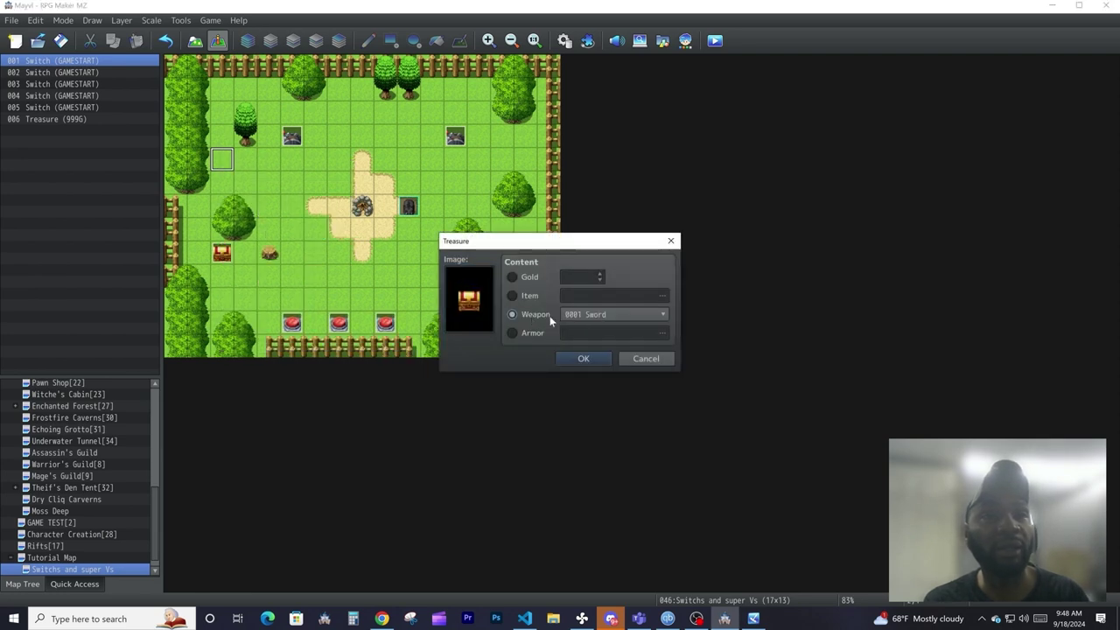
left_click(584, 358)
Step: Make the Sword chest's page require switch 0001 GAMESTART
double_click(221, 159)
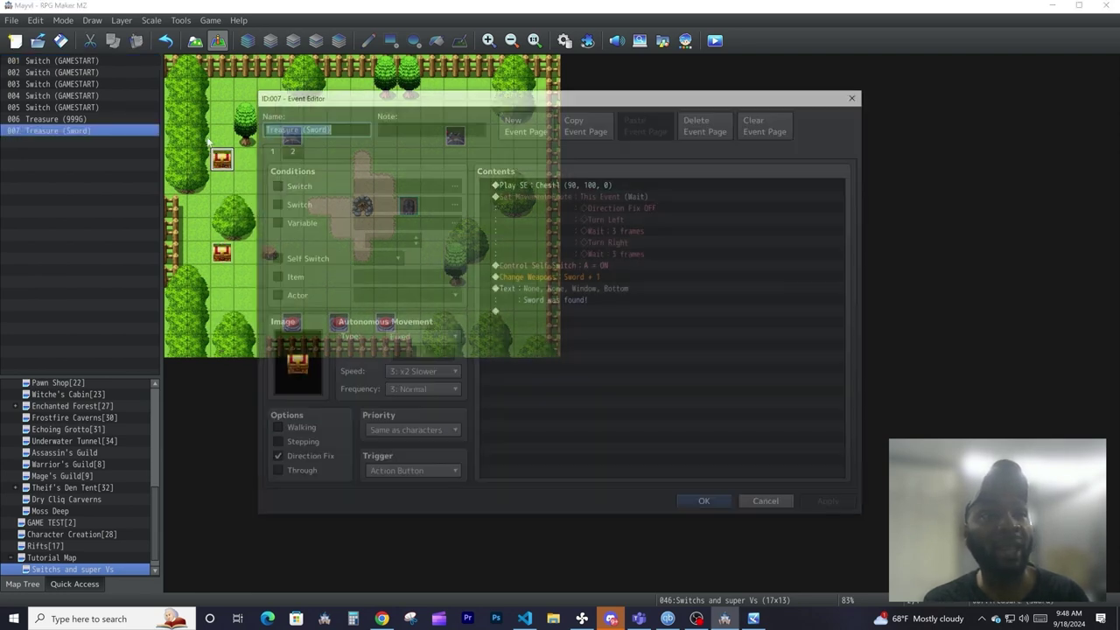
left_click(292, 184)
left_click(416, 184)
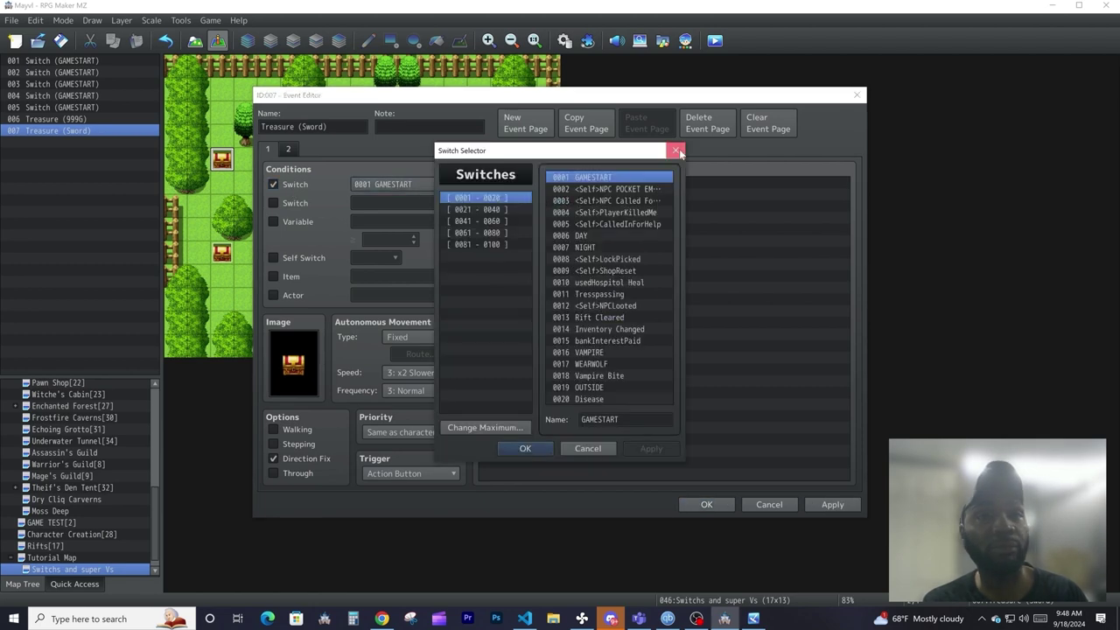
left_click(580, 450)
left_click(707, 505)
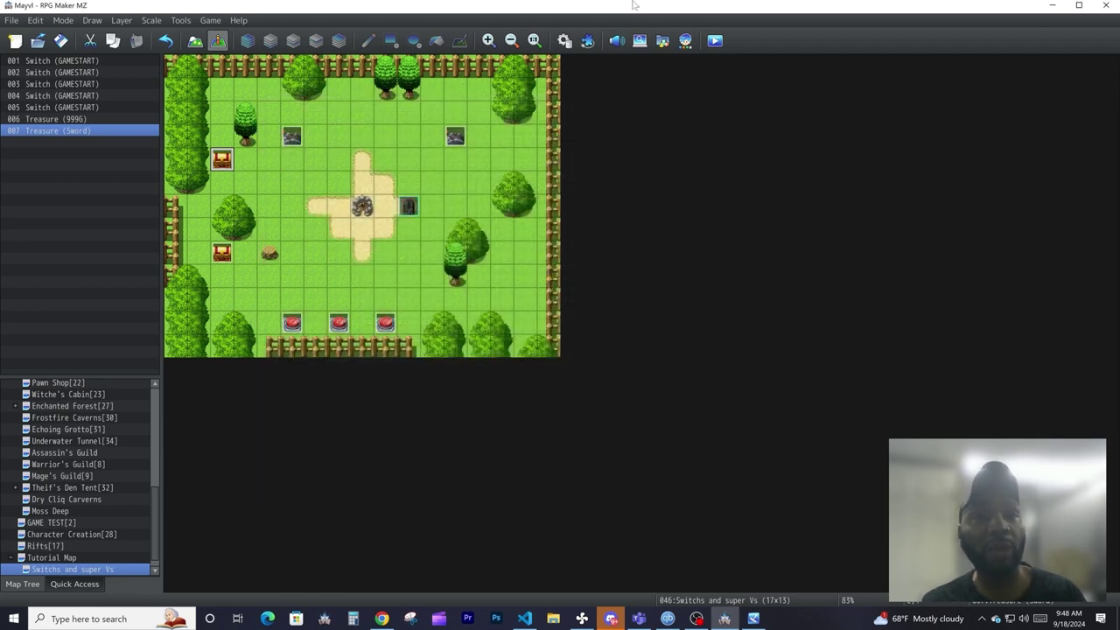
Step: Save and playtest, walking to the chest to confirm 'Sword was found!', then close the game
left_click(714, 40)
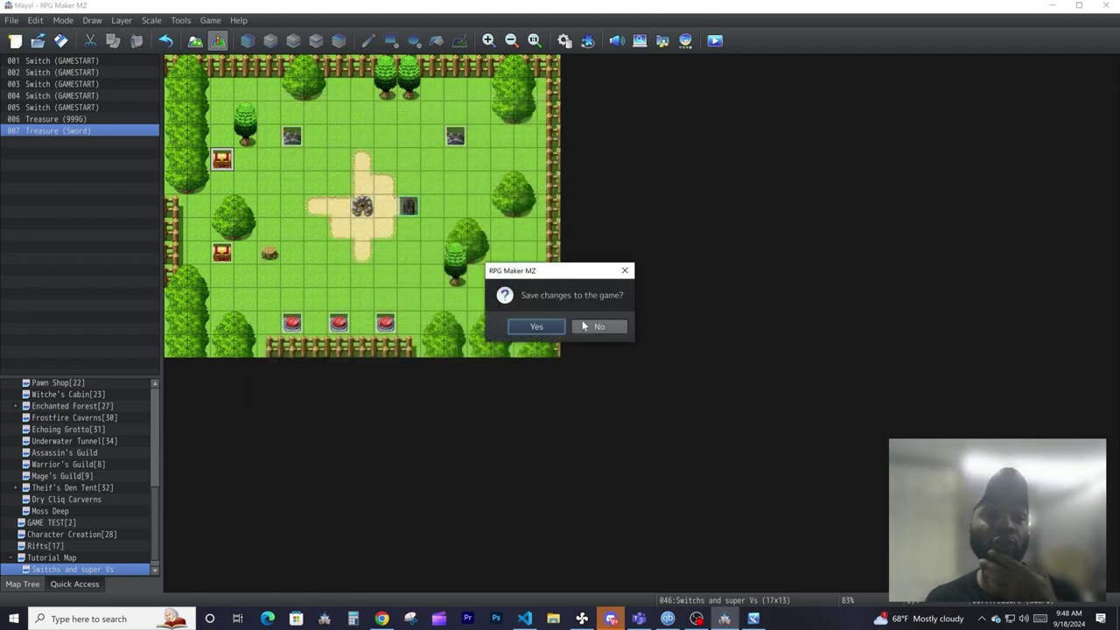
left_click(540, 325)
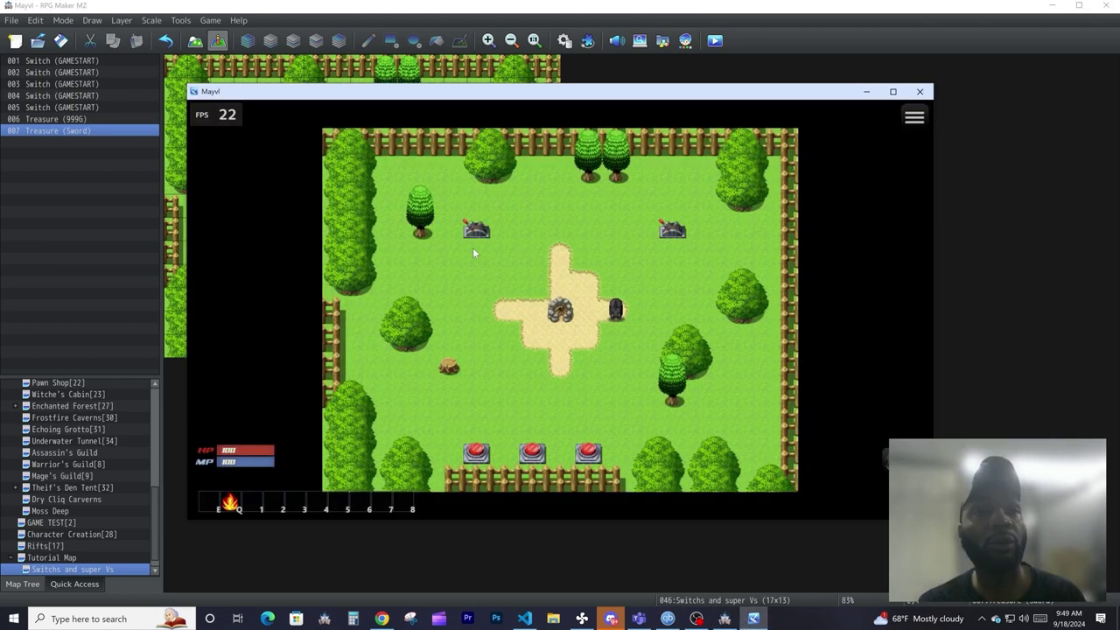
left_click(477, 251)
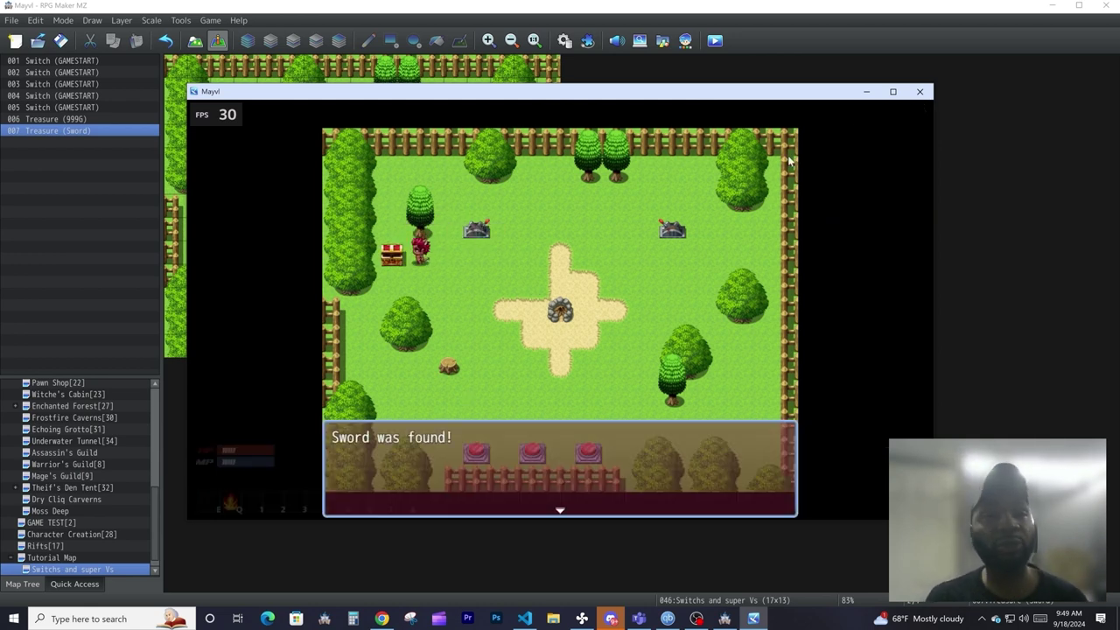
left_click(920, 91)
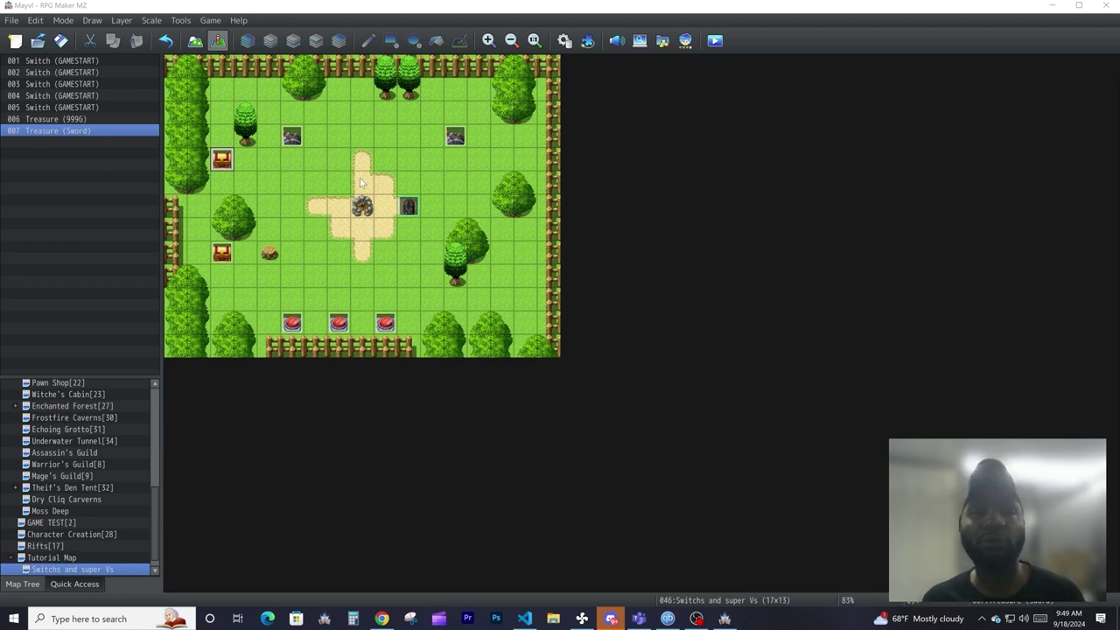
Step: Duplicate the Treasure (Sword) event's page as a new third page
double_click(451, 138)
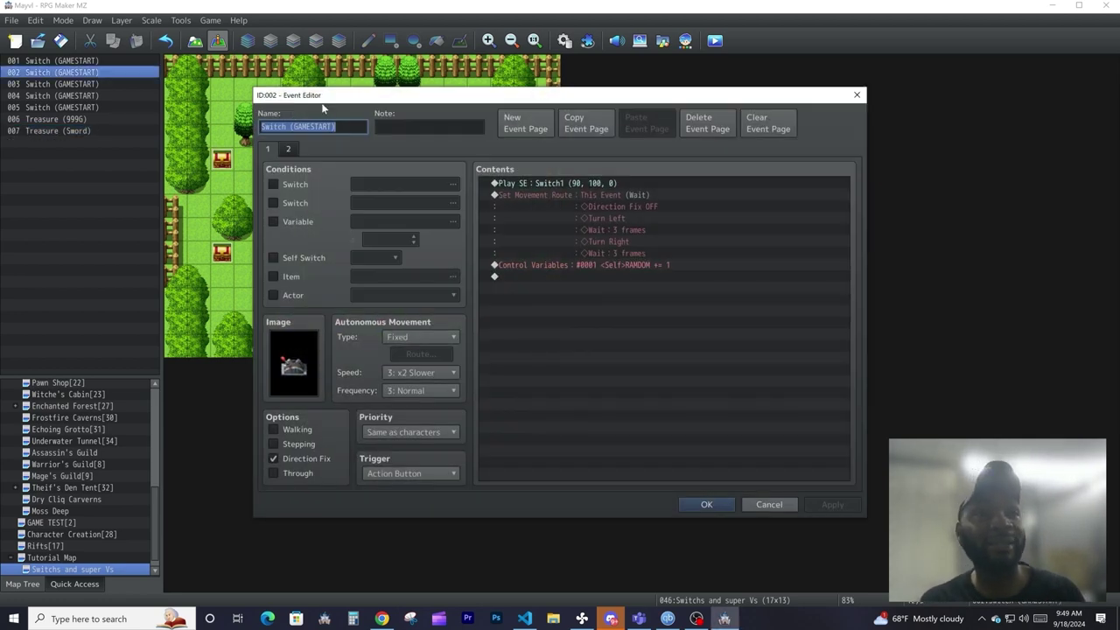
left_click(856, 94)
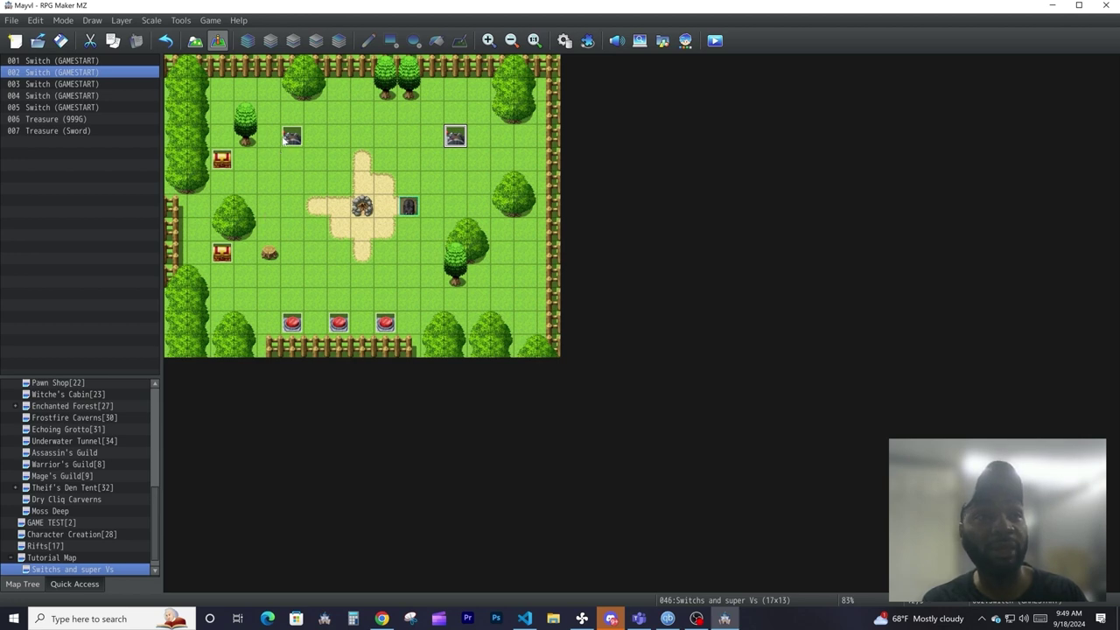
double_click(224, 164)
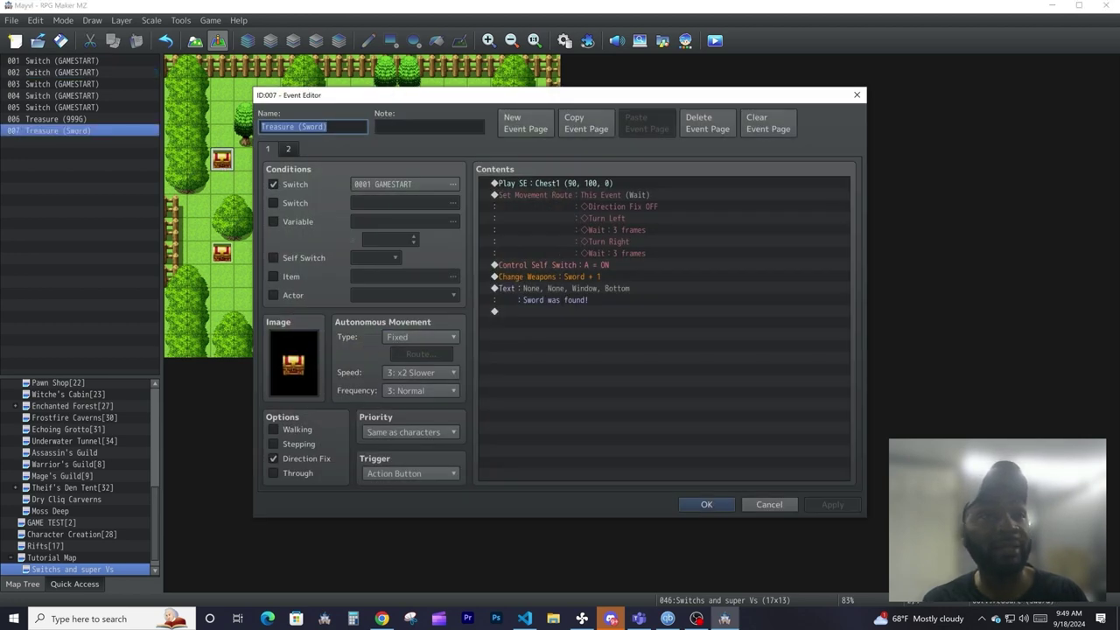
left_click(585, 122)
left_click(646, 123)
Step: Condition page 3 on variable 0002 SpawnLimit ≥ 1 instead of the GAMESTART switch
left_click(272, 183)
left_click(272, 222)
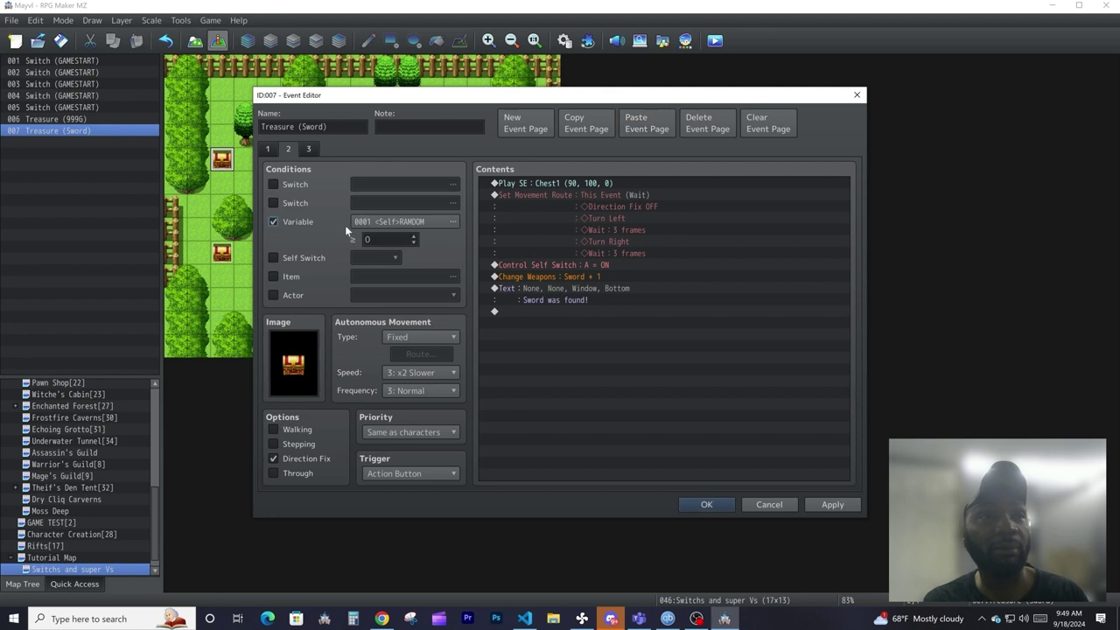
left_click(413, 221)
double_click(574, 189)
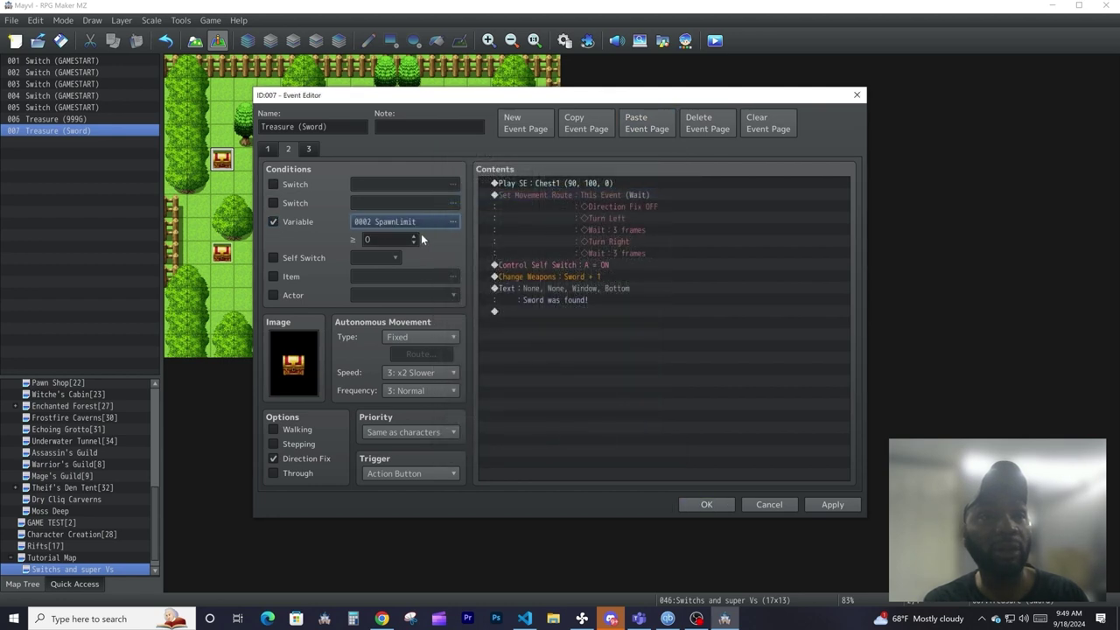
left_click(414, 236)
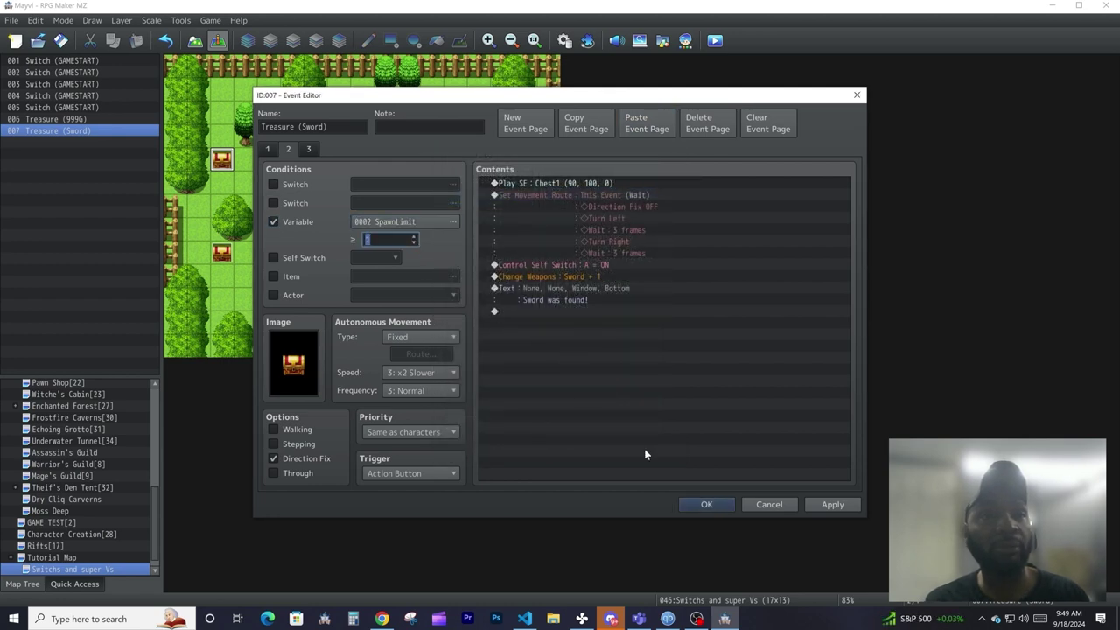
key("Return")
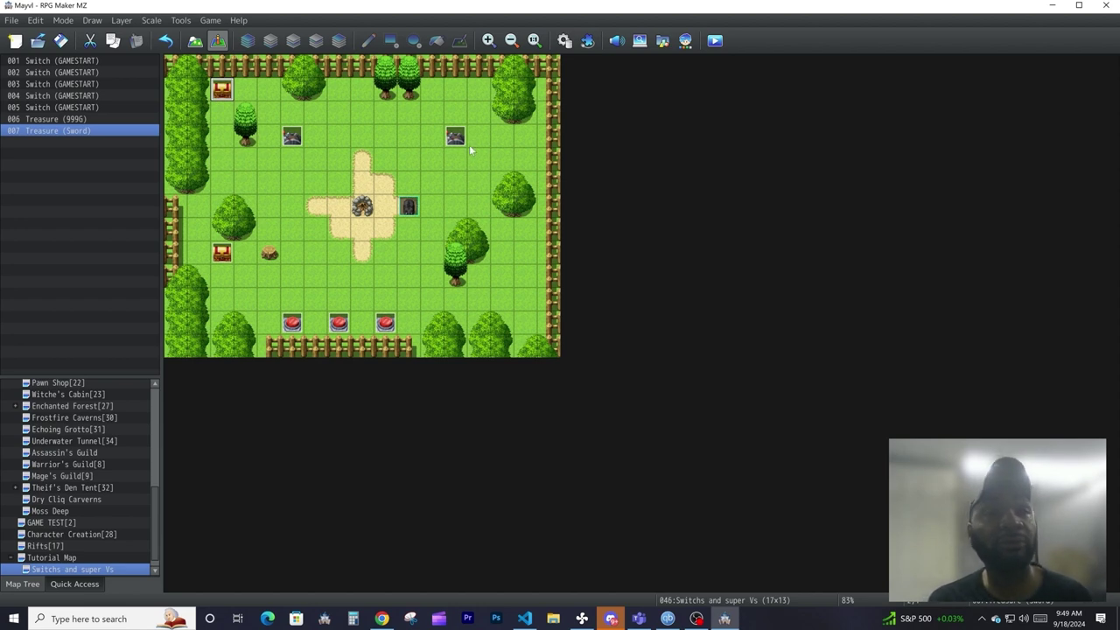
double_click(457, 138)
Step: Move the right switch two tiles left and the door event up beside the sand path
left_click(862, 97)
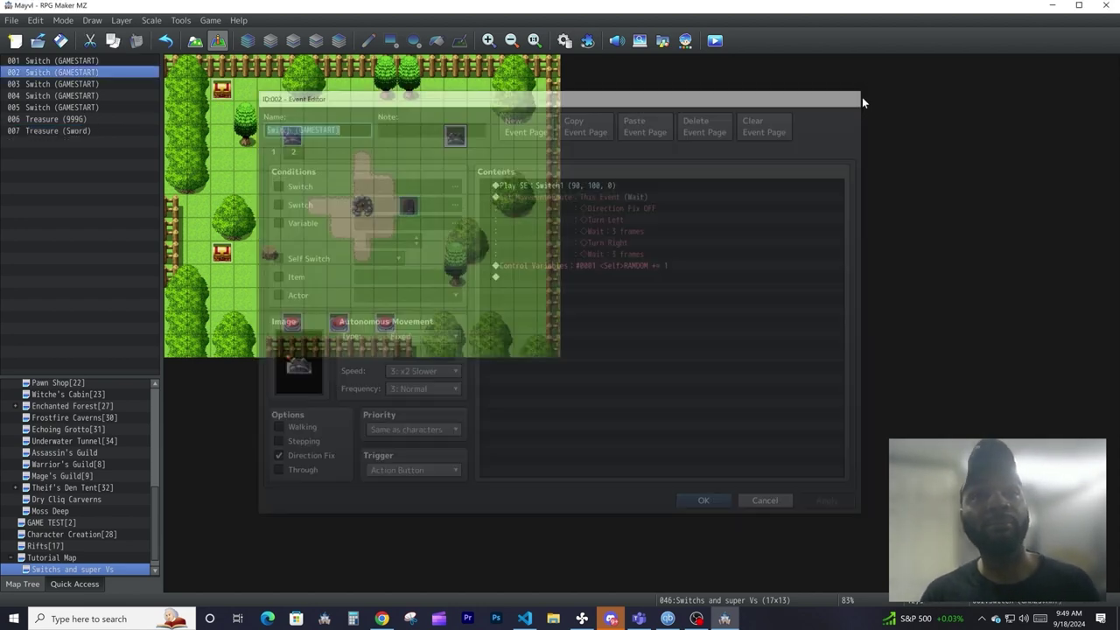
left_click_drag(450, 141, 339, 138)
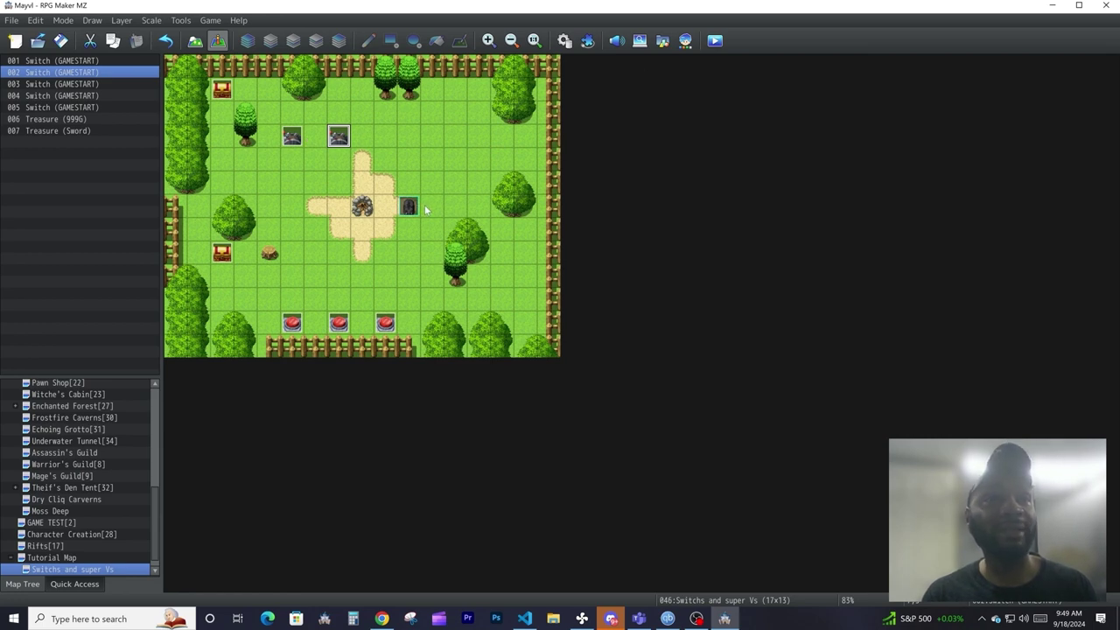
left_click_drag(408, 207, 315, 182)
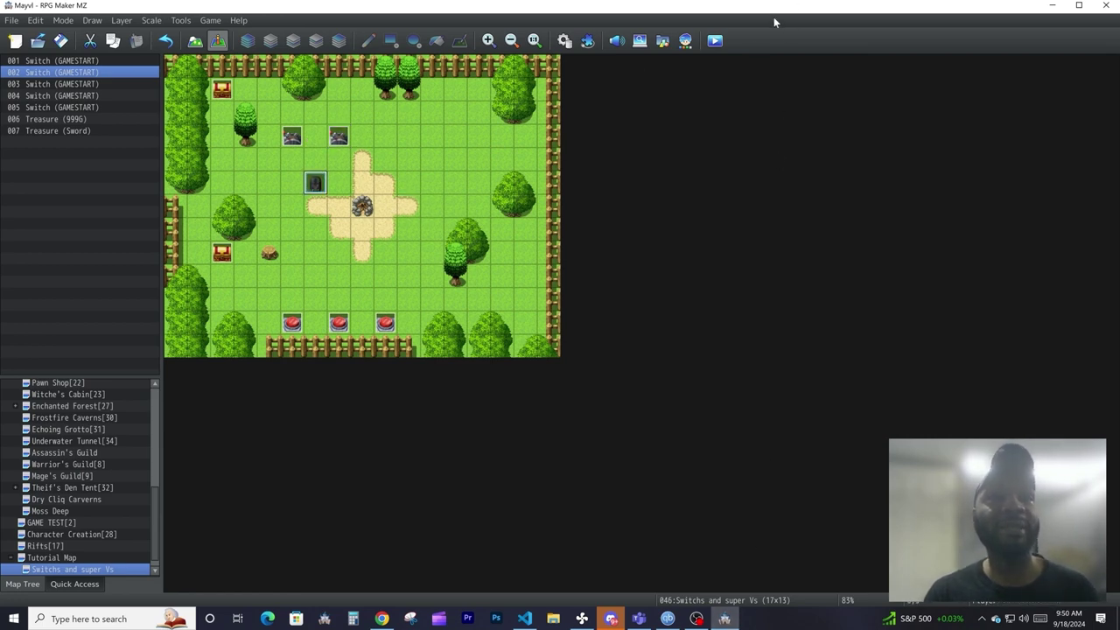
Step: Playtest the map, walking up to the moved switch, then close the game
left_click(715, 40)
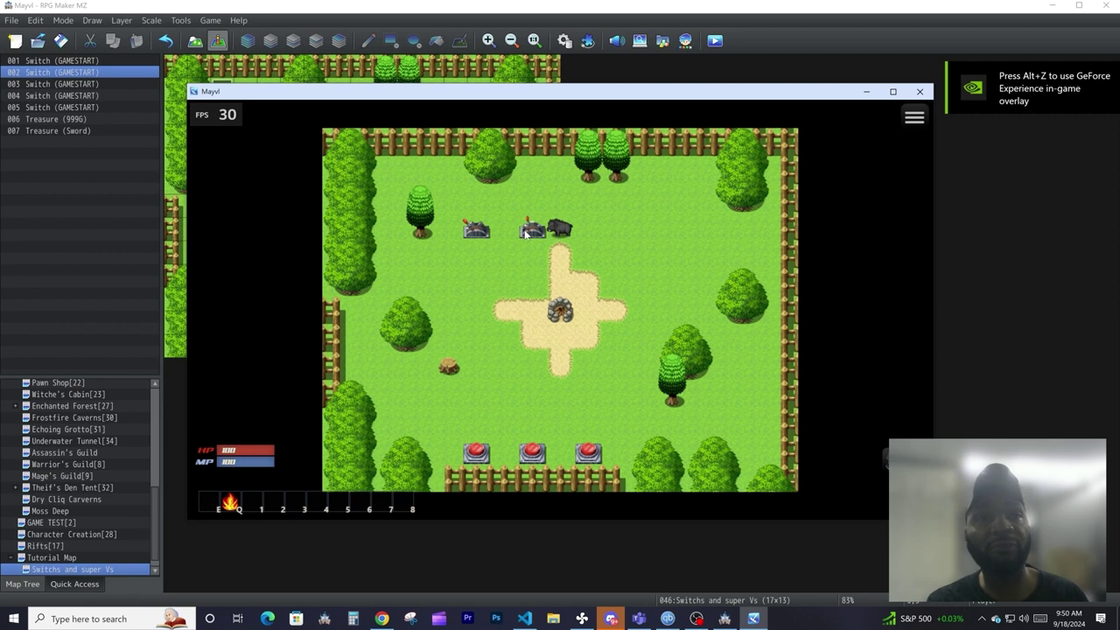
left_click(528, 230)
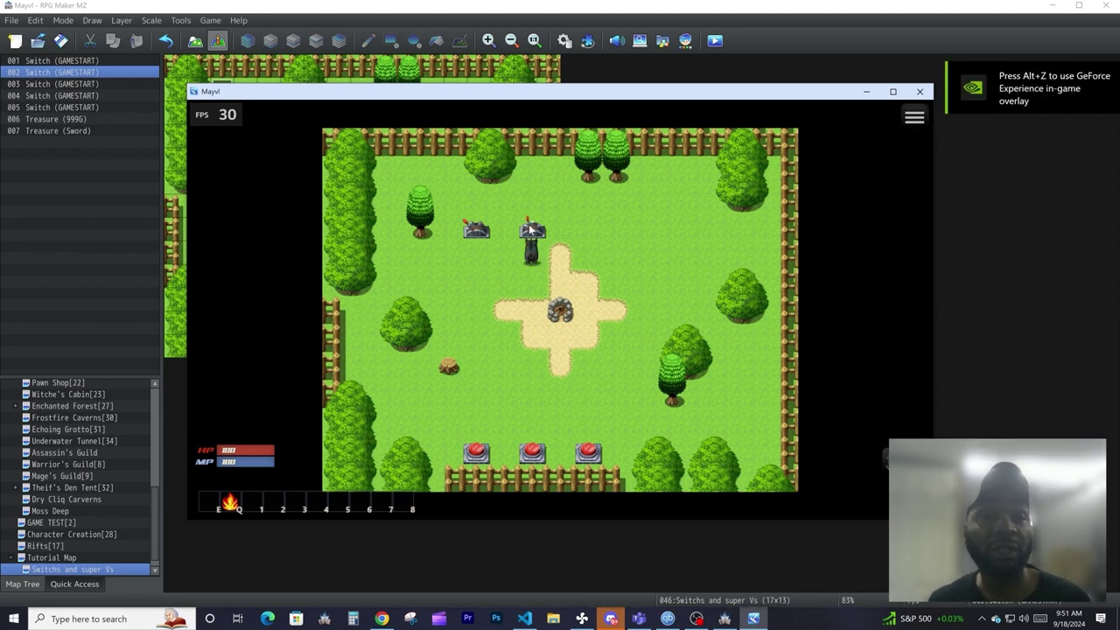
key("alt+F4")
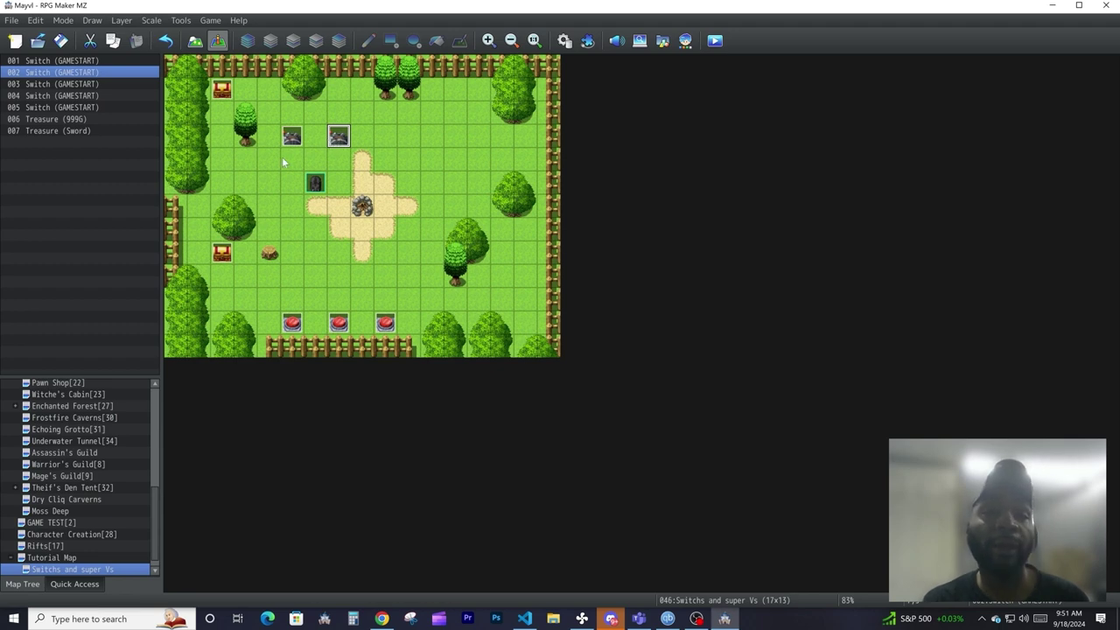
Step: Open switch event 002, browse the Control Variables command settings, then bring up edit options for its RANDOM line
double_click(343, 138)
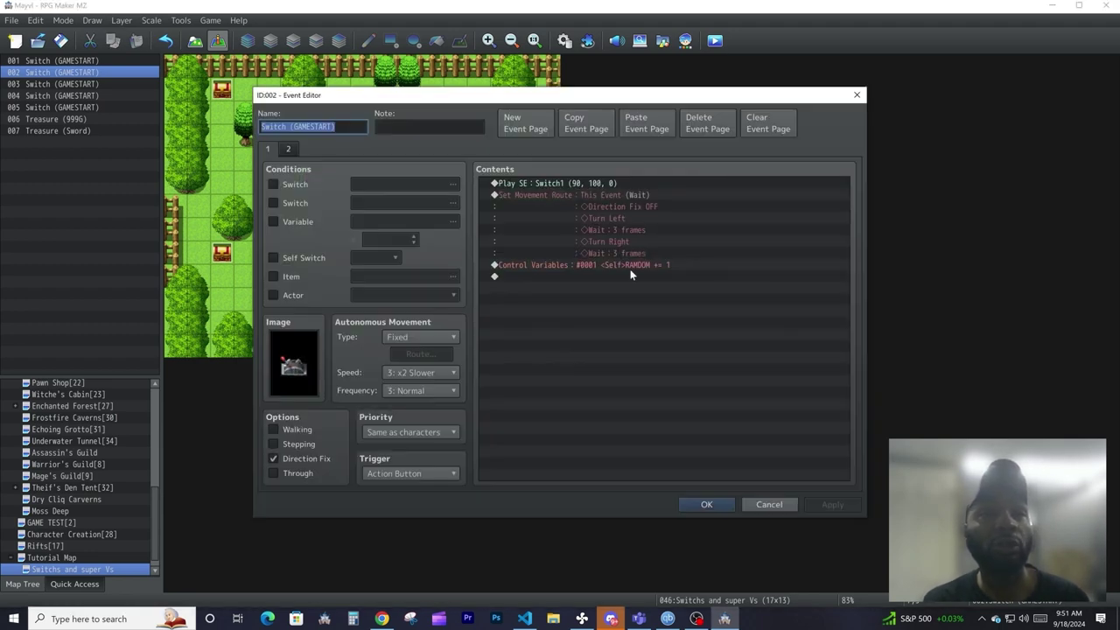
left_click(574, 264)
key("Insert")
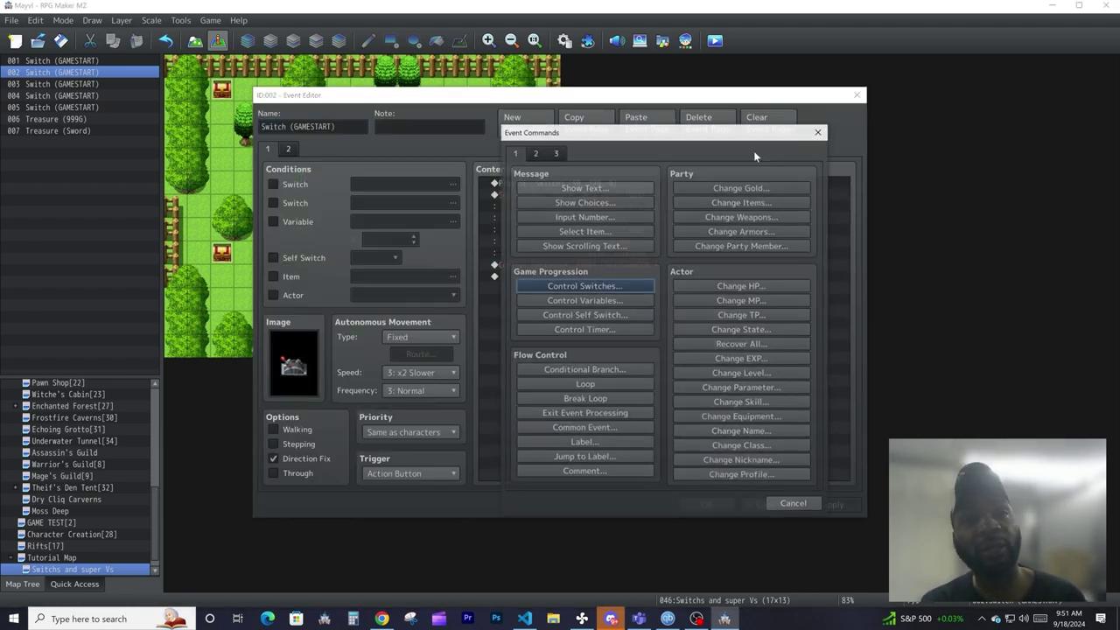
key("Escape")
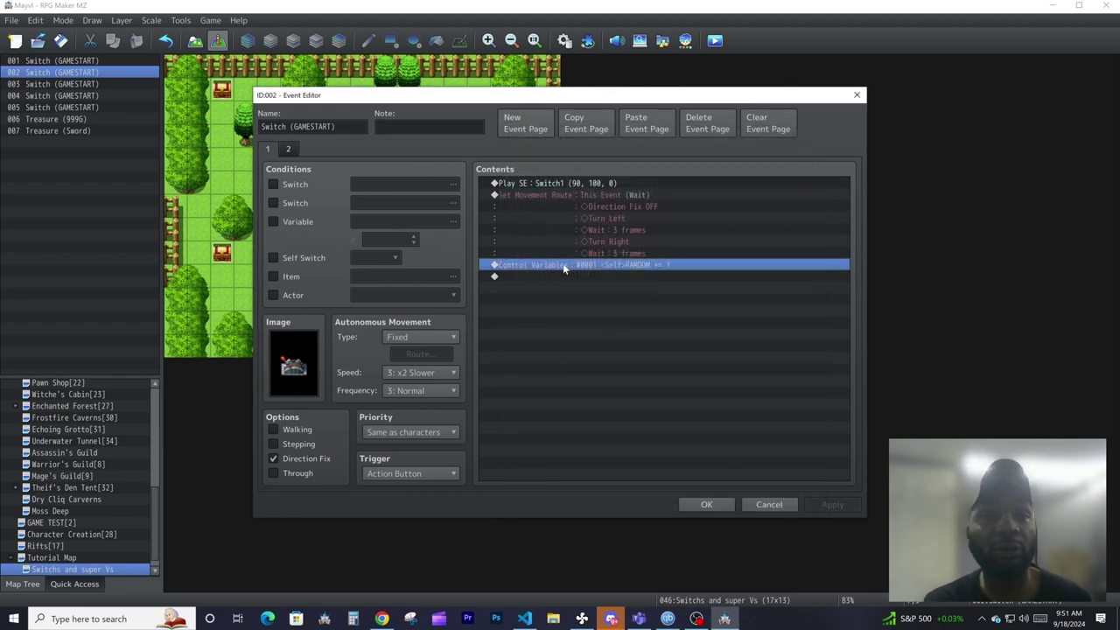
double_click(669, 275)
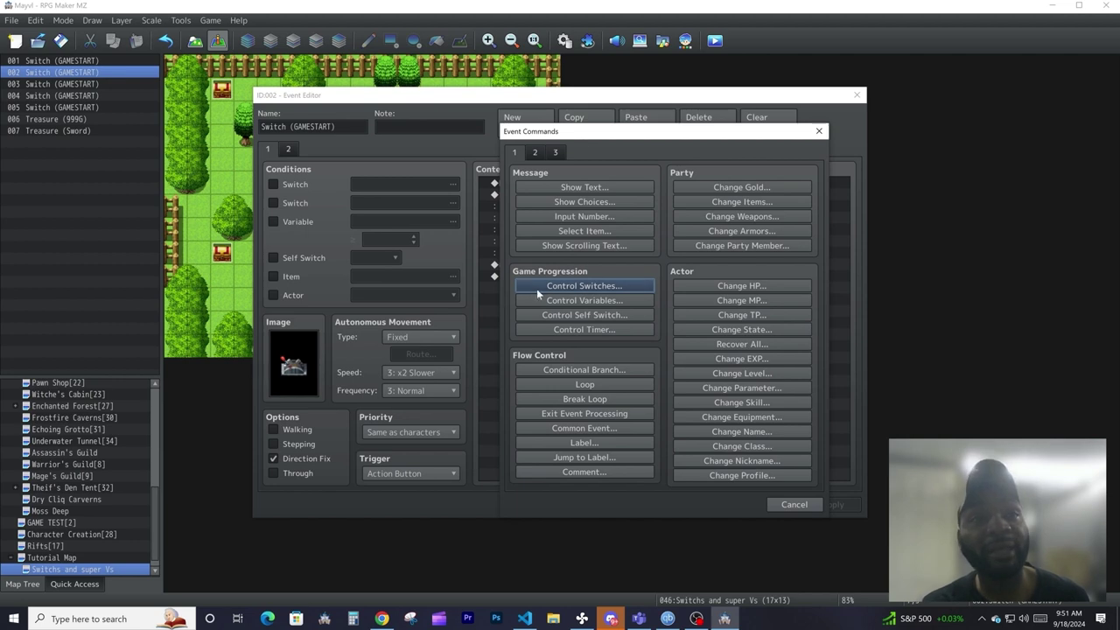
left_click(596, 299)
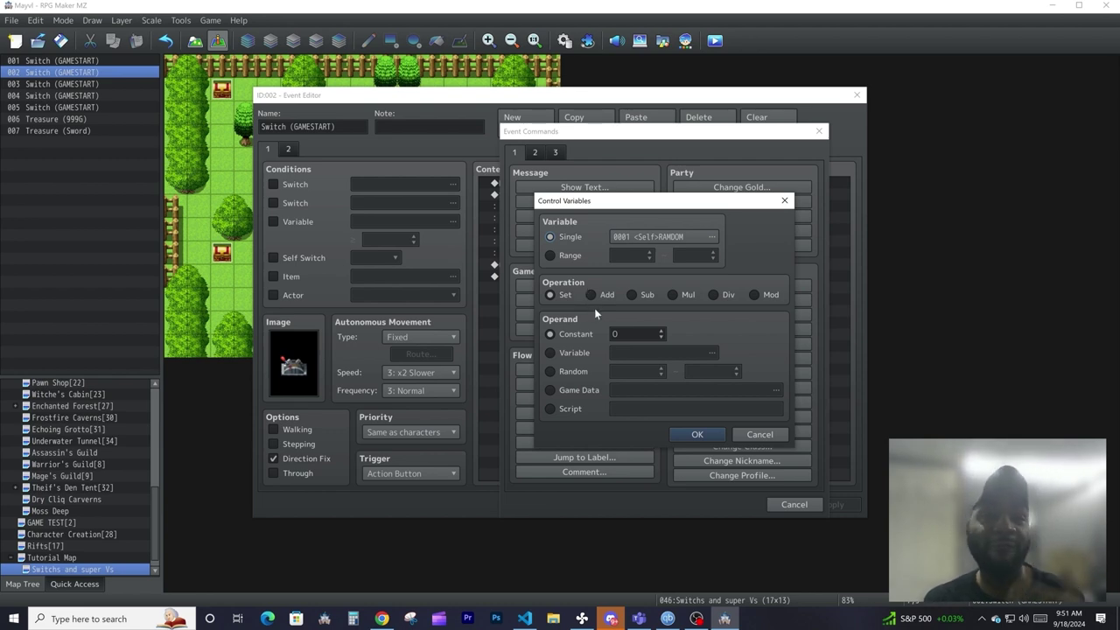
left_click(784, 200)
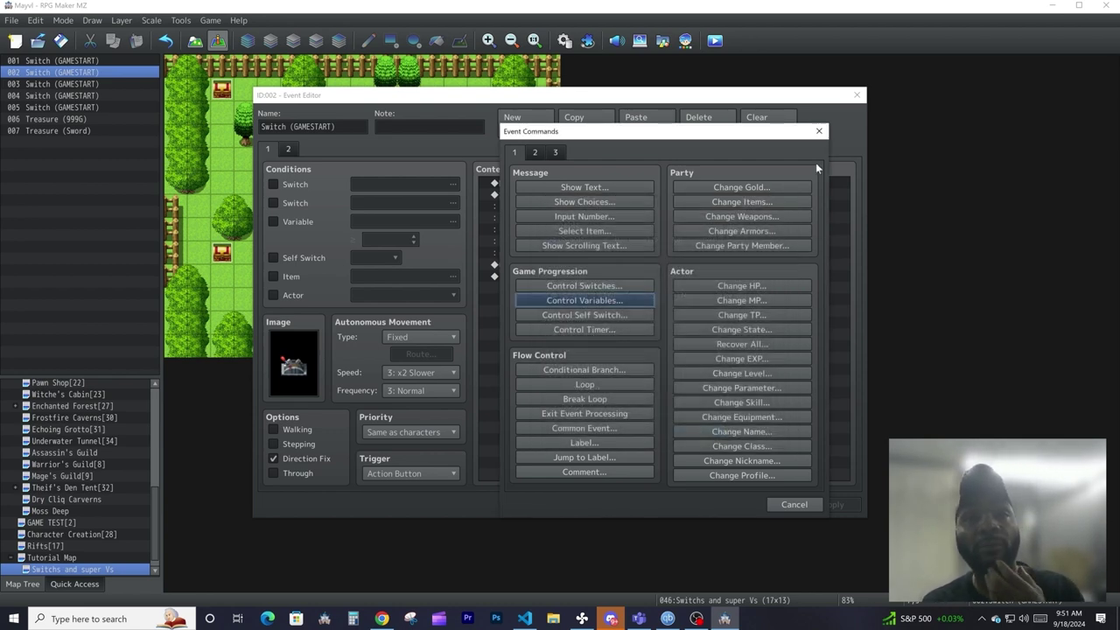
left_click(818, 132)
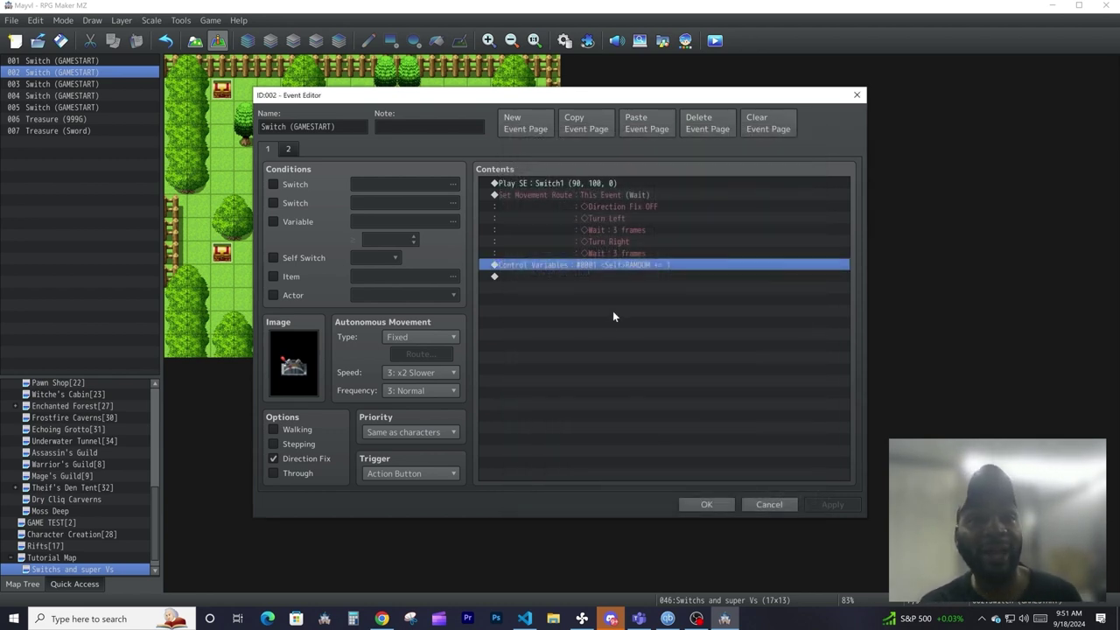
right_click(626, 268)
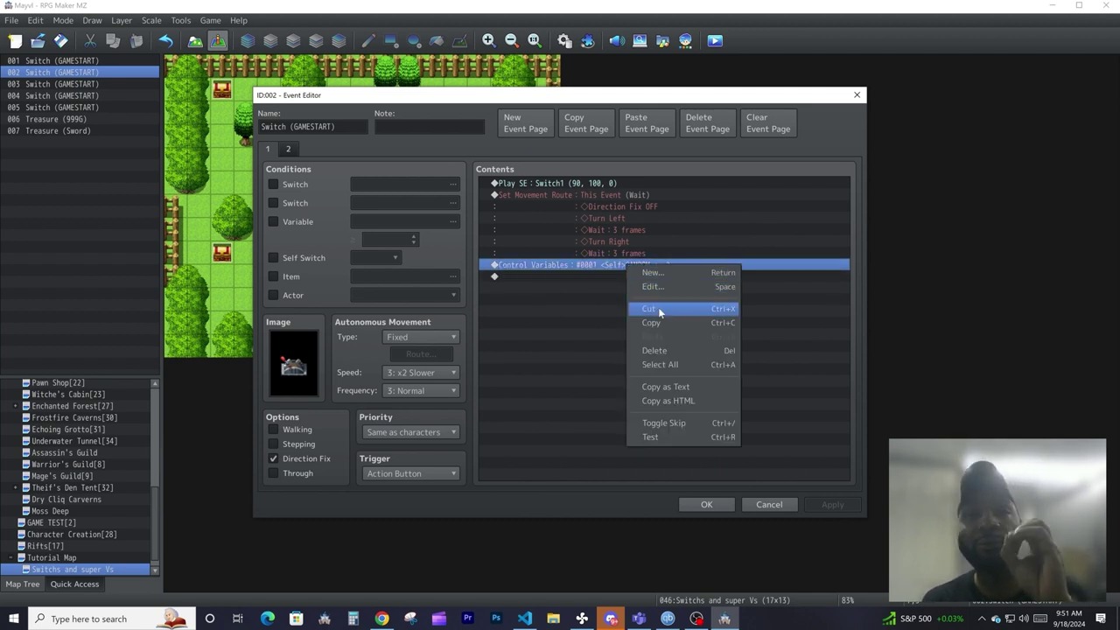
Step: Reopen the <Self>RANDOM += 1 command and cycle its operation through Sub and Mul to Div
left_click(583, 274)
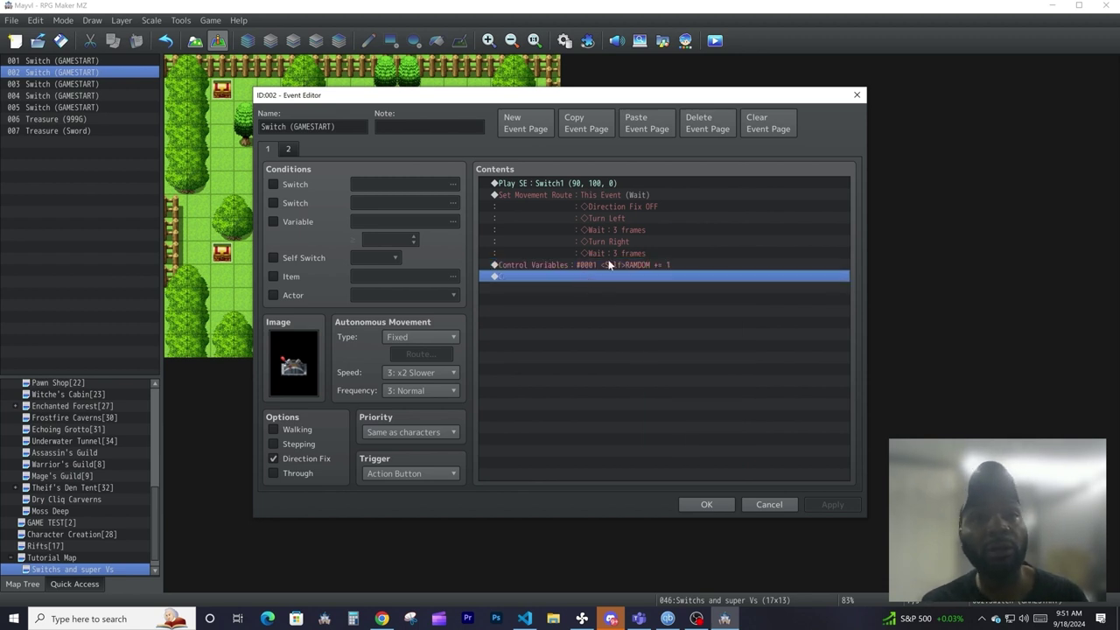
double_click(603, 265)
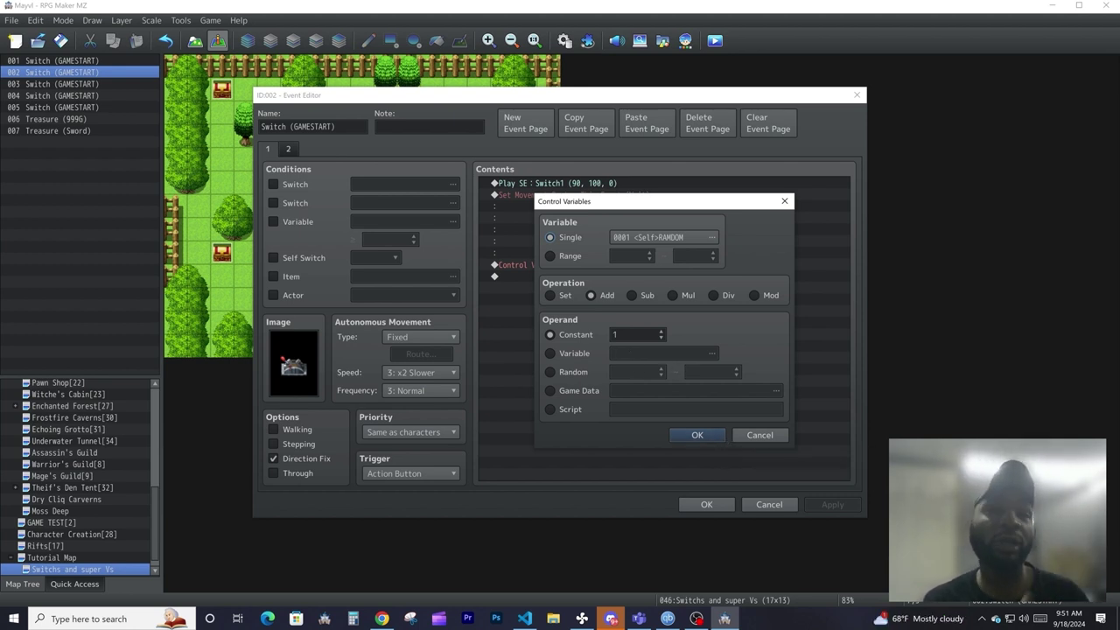
left_click(631, 296)
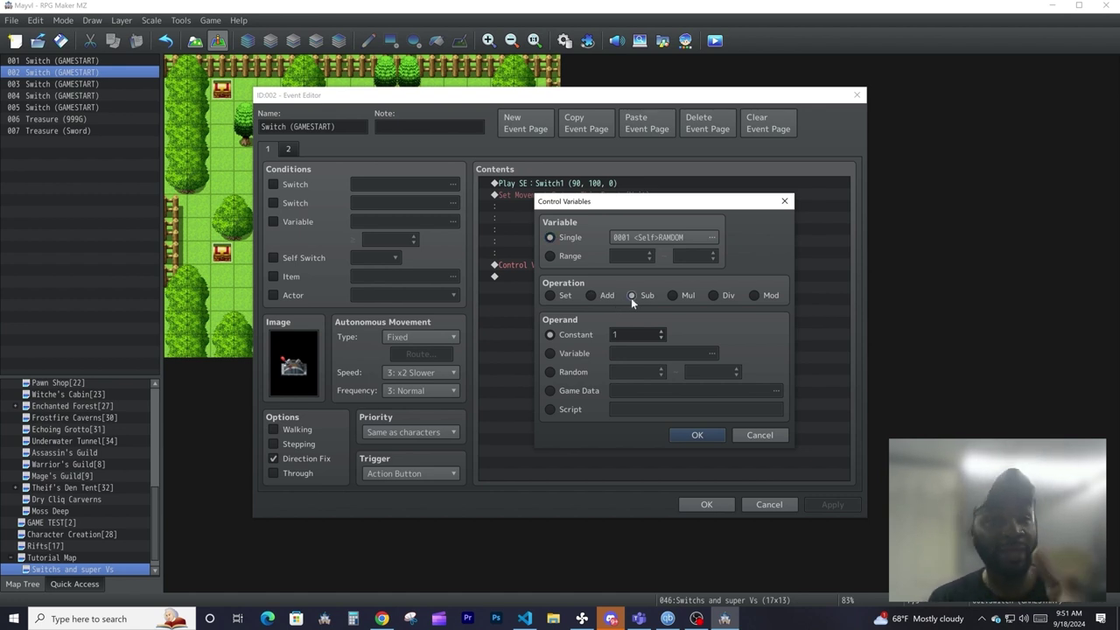
left_click(672, 295)
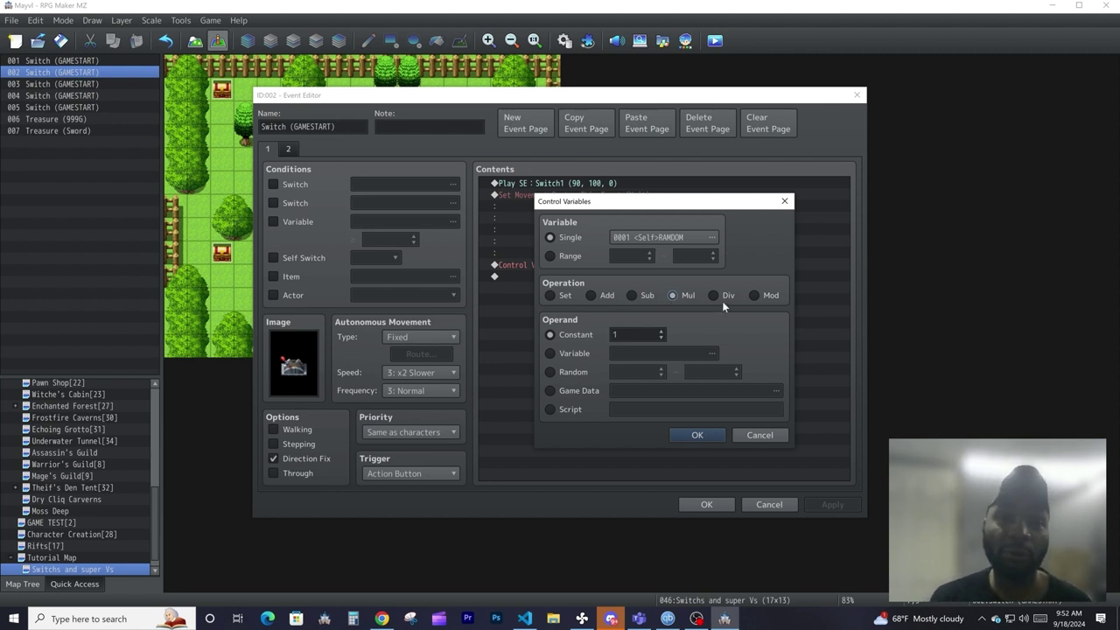
left_click(714, 295)
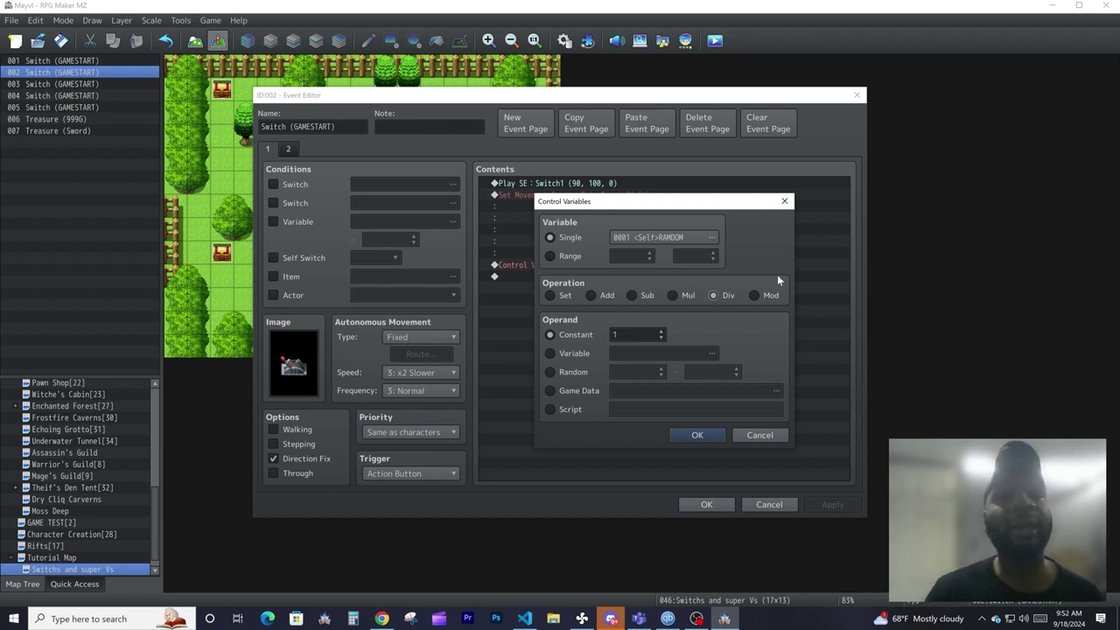